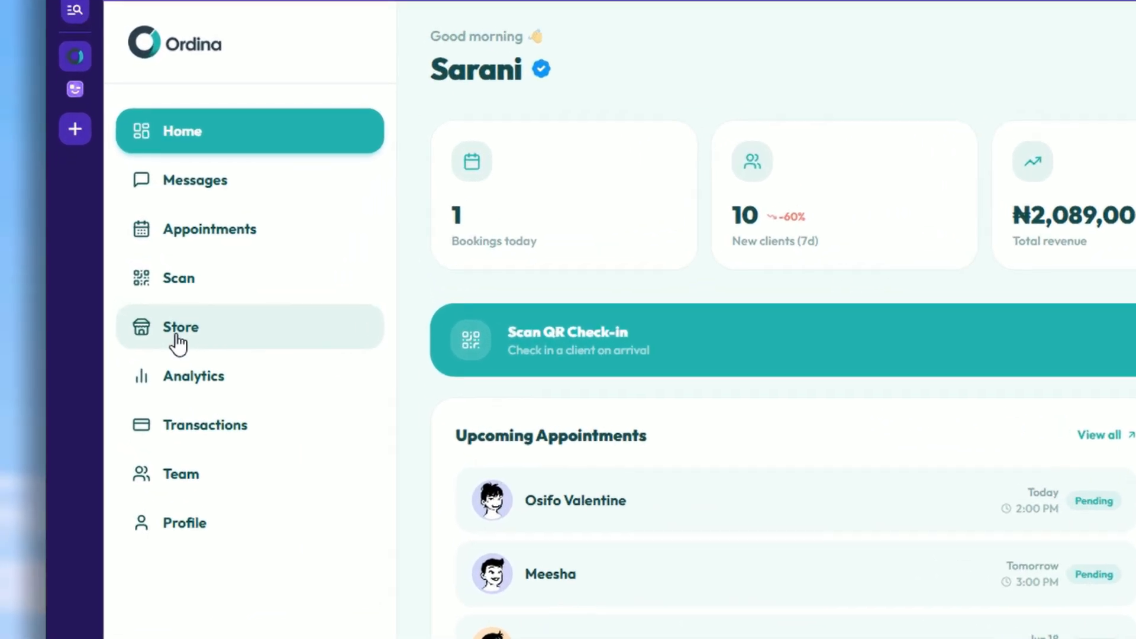
# Step: Open the Store's public page settings, preview its services on the mobile simulator, then turn it off
pyautogui.click(134, 311)
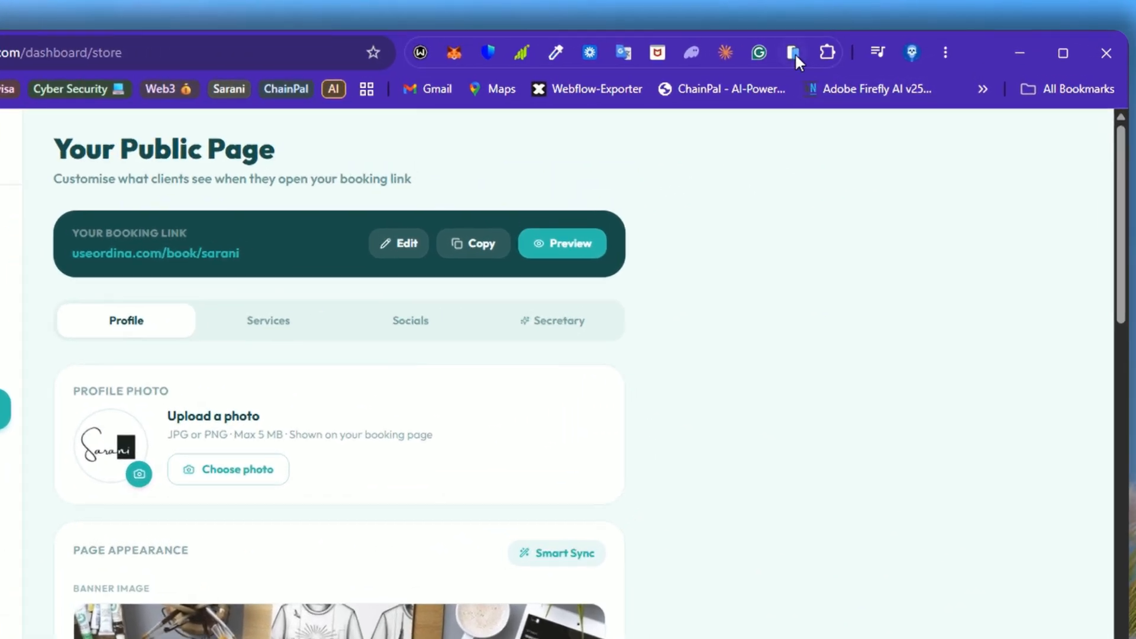
pyautogui.click(843, 45)
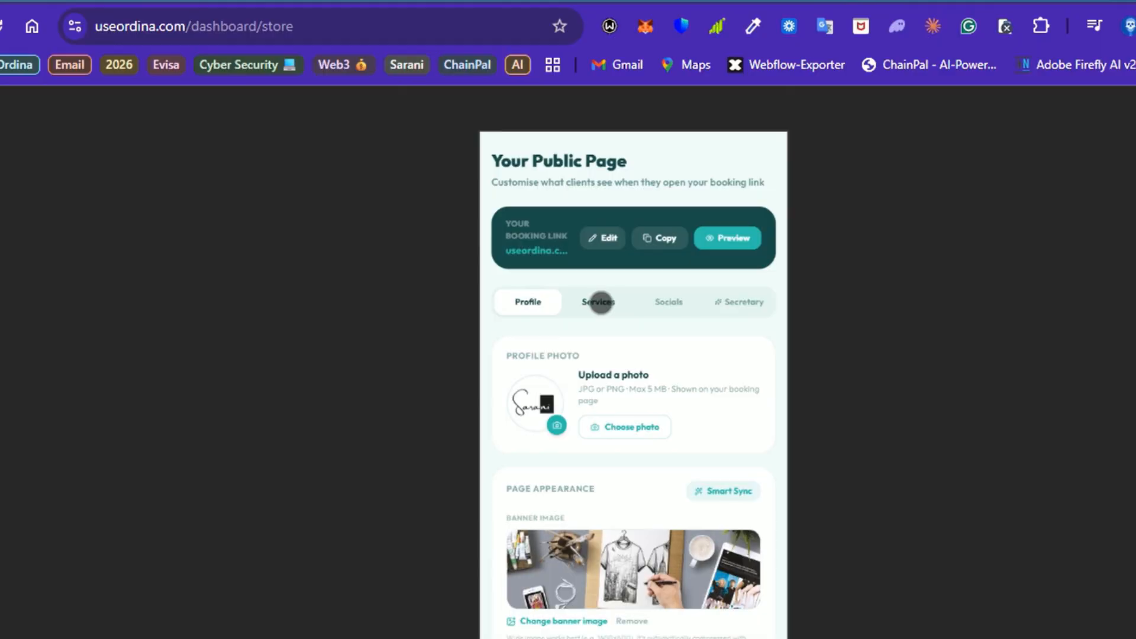
pyautogui.click(599, 302)
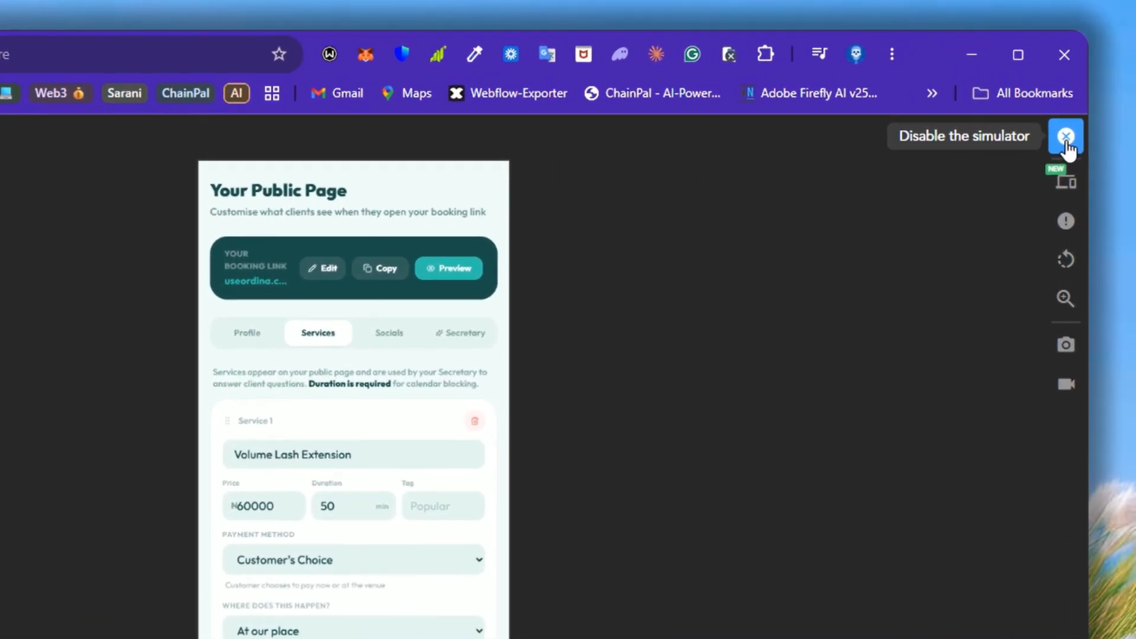
pyautogui.click(1074, 104)
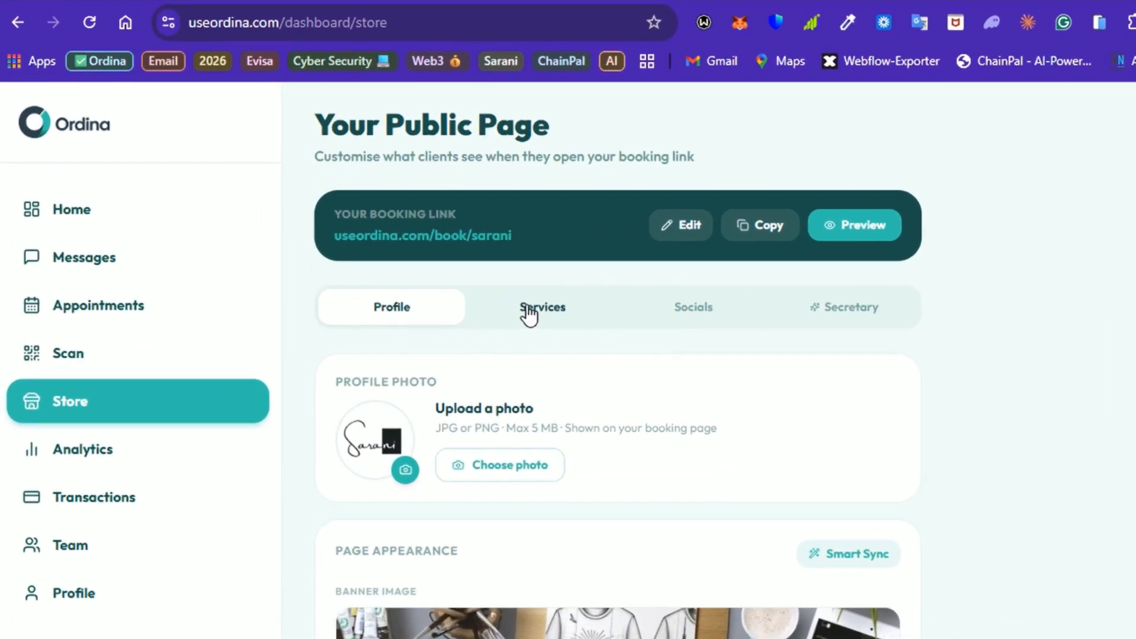
# Step: Show the Services tab and scroll down to the last service, Consultancy
pyautogui.click(452, 248)
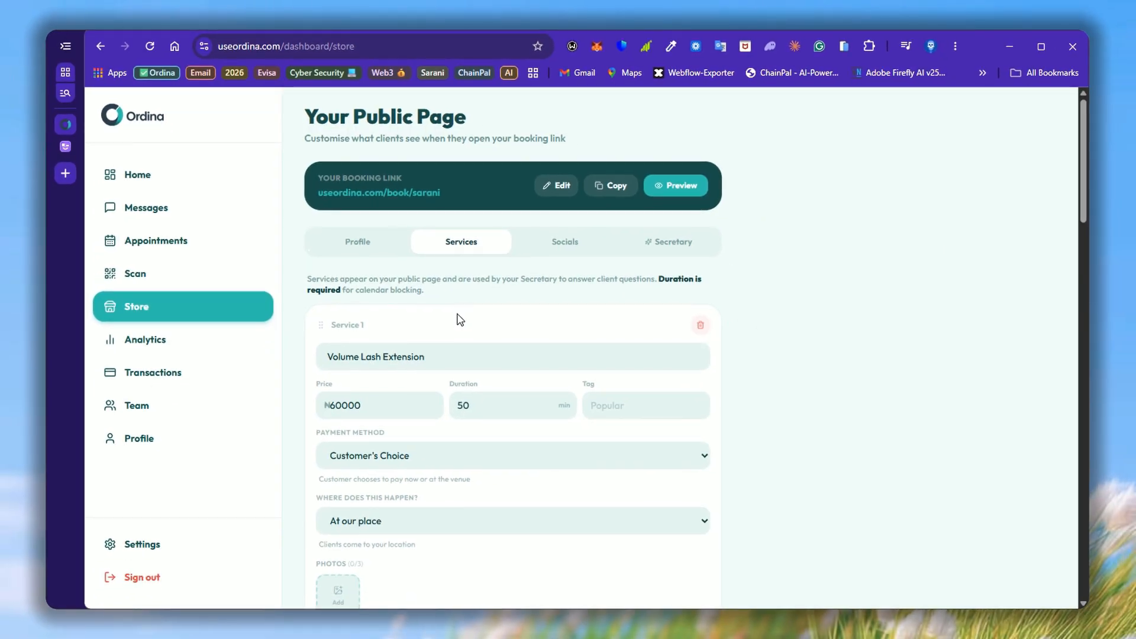
pyautogui.scroll(-10, 461, 320)
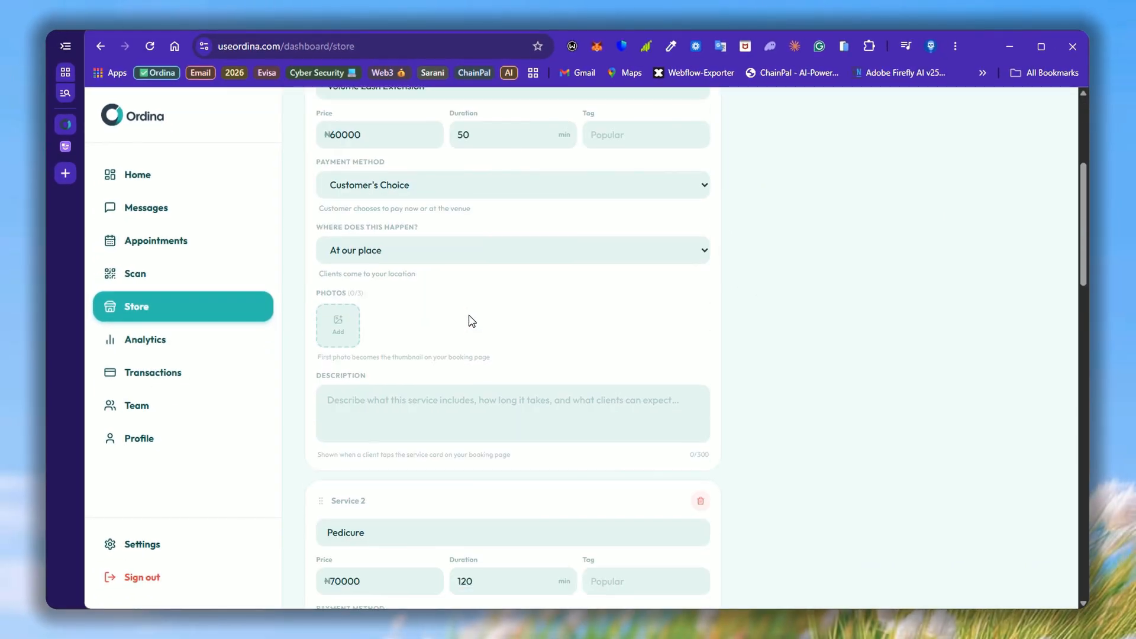
pyautogui.scroll(-15, 692, 376)
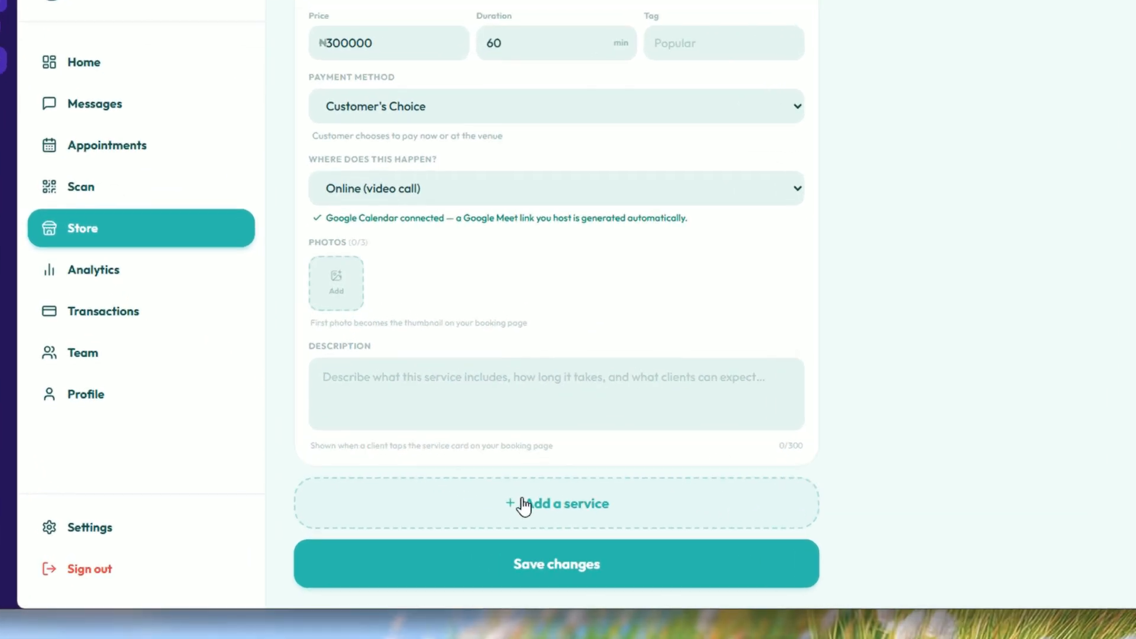
# Step: Add an empty service and highlight the validation warning it shows
pyautogui.click(552, 525)
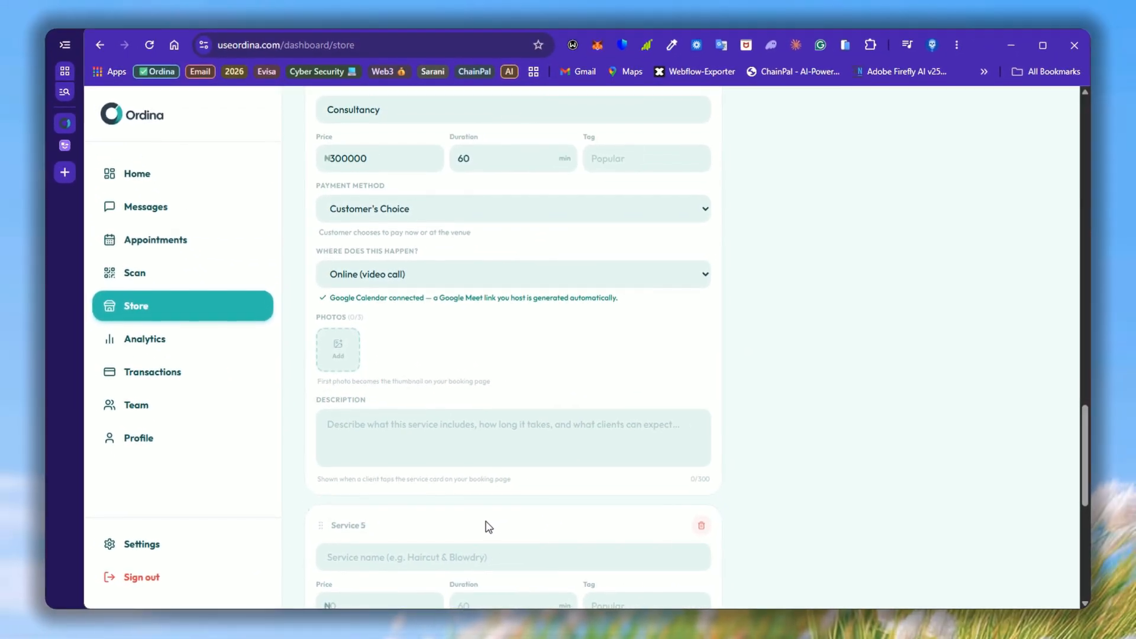
pyautogui.scroll(-3, 472, 521)
pyautogui.scroll(-2, 472, 519)
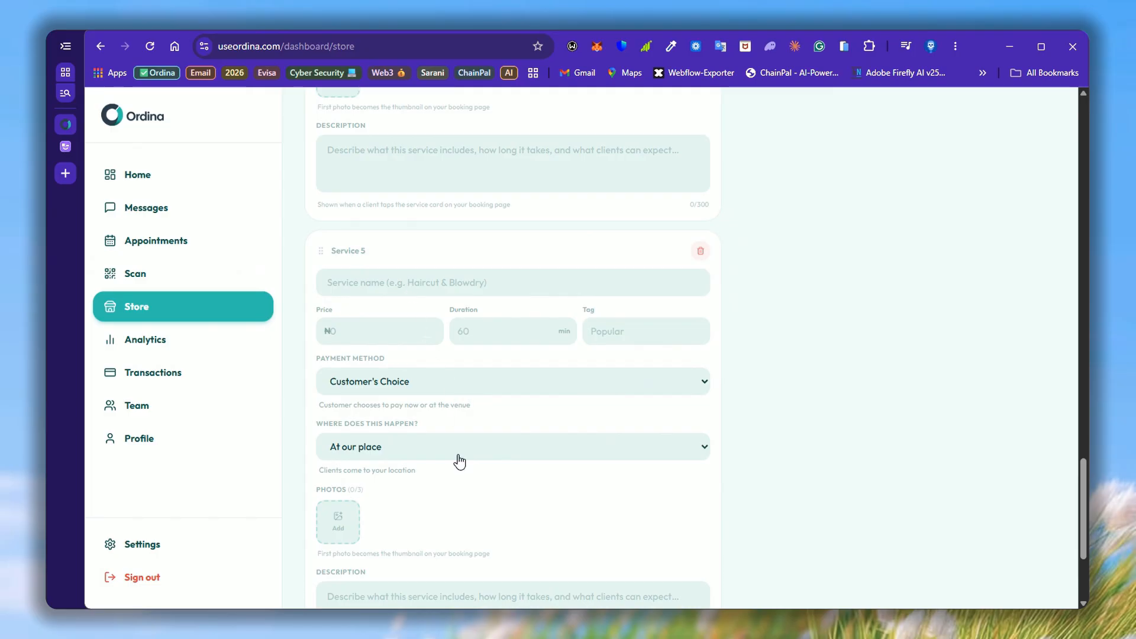
pyautogui.scroll(-2, 459, 463)
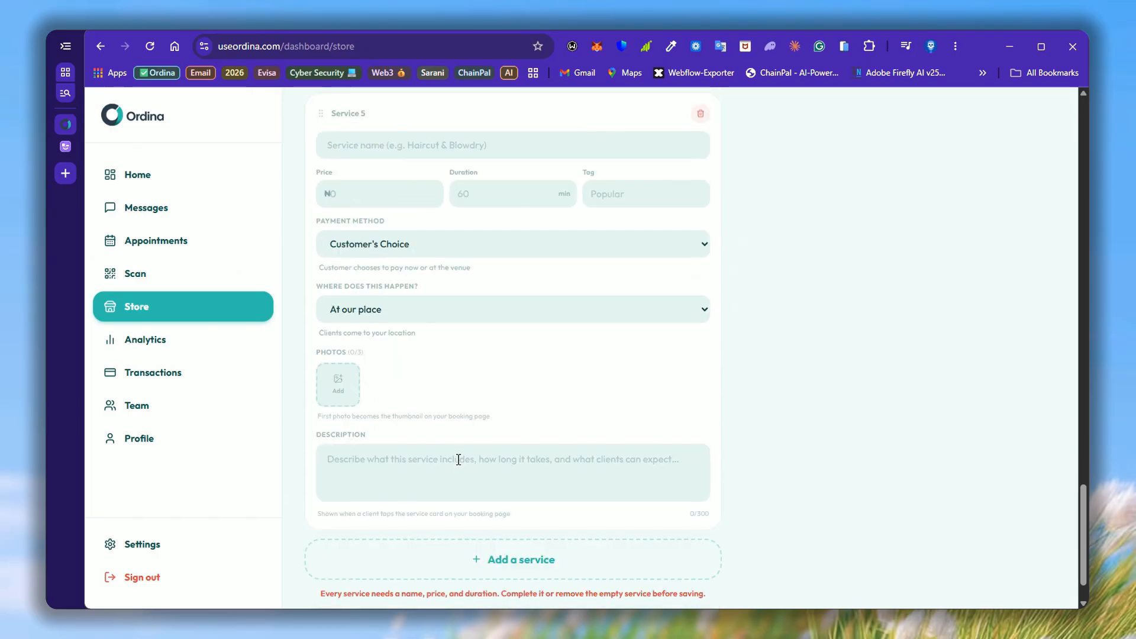
pyautogui.scroll(-2, 461, 464)
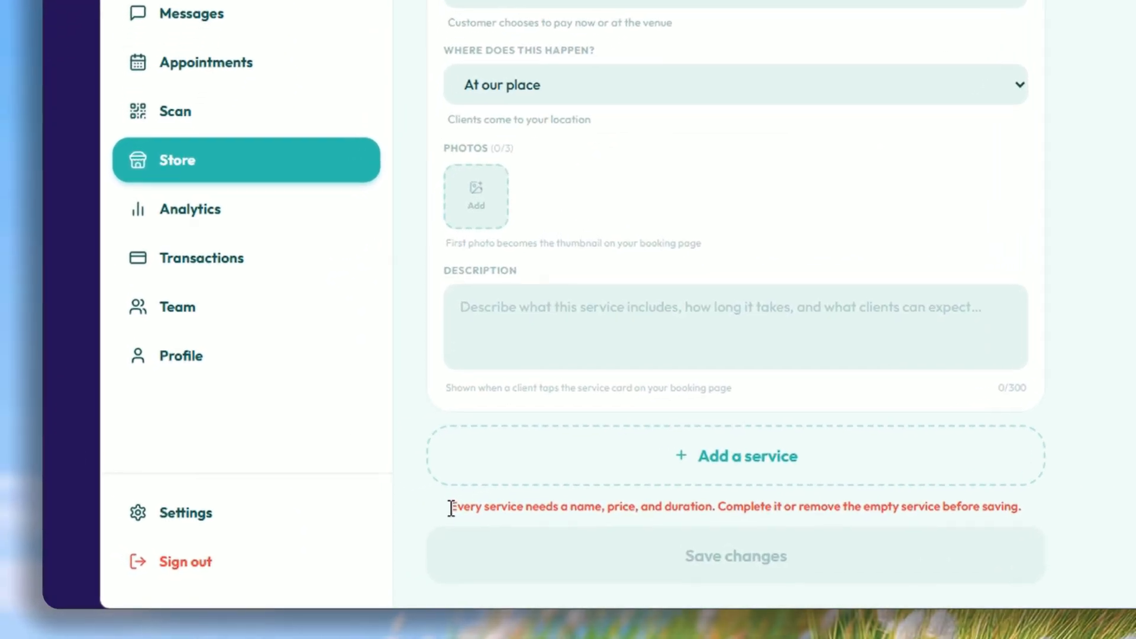
pyautogui.moveTo(321, 539); pyautogui.dragTo(369, 540)
pyautogui.moveTo(472, 519); pyautogui.dragTo(779, 525)
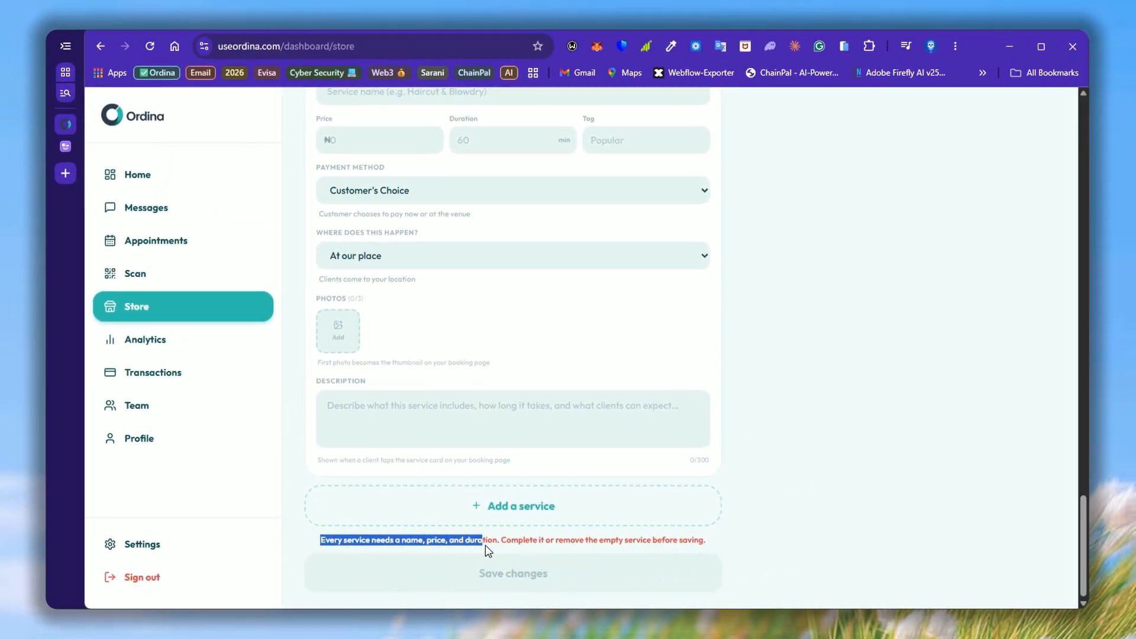
pyautogui.moveTo(604, 550); pyautogui.dragTo(736, 550)
pyautogui.scroll(4, 775, 454)
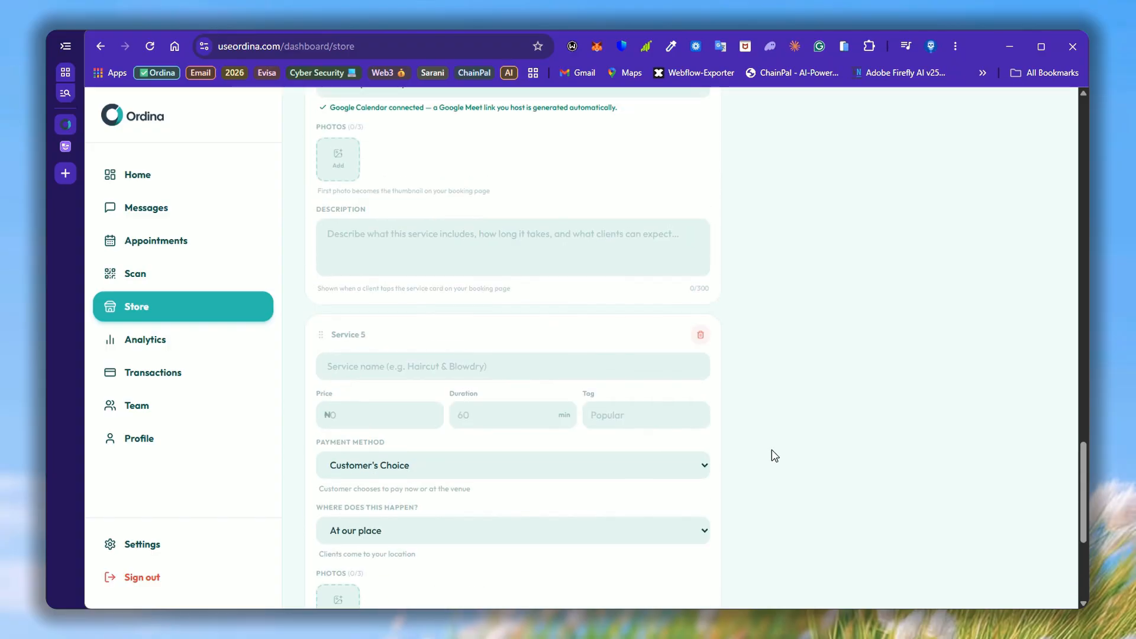
pyautogui.scroll(-4, 774, 454)
pyautogui.click(755, 425)
pyautogui.scroll(2, 753, 425)
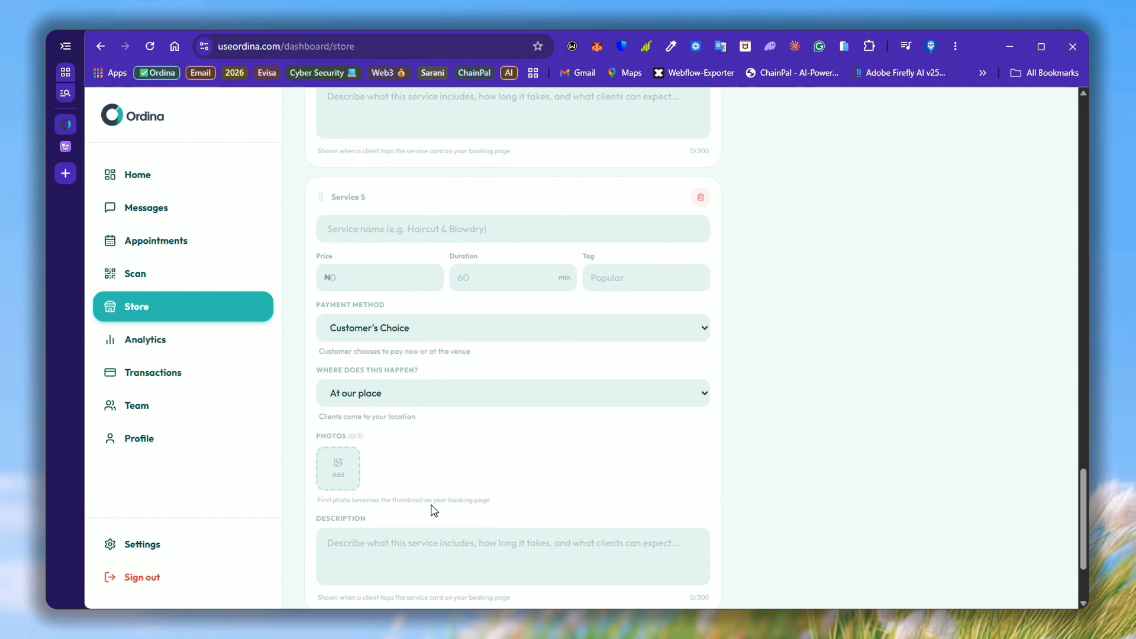
pyautogui.scroll(-2, 455, 497)
# Step: Delete the extra empty Service 5, add a fresh one below Consultancy, and select its name field
pyautogui.click(548, 504)
pyautogui.scroll(2, 479, 408)
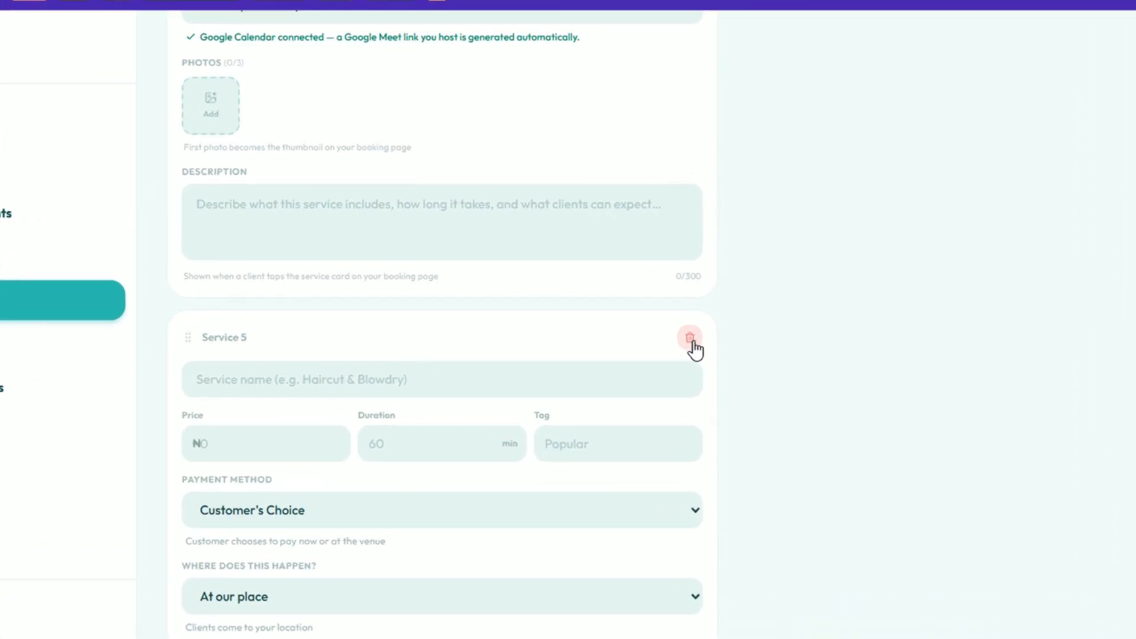
pyautogui.click(701, 336)
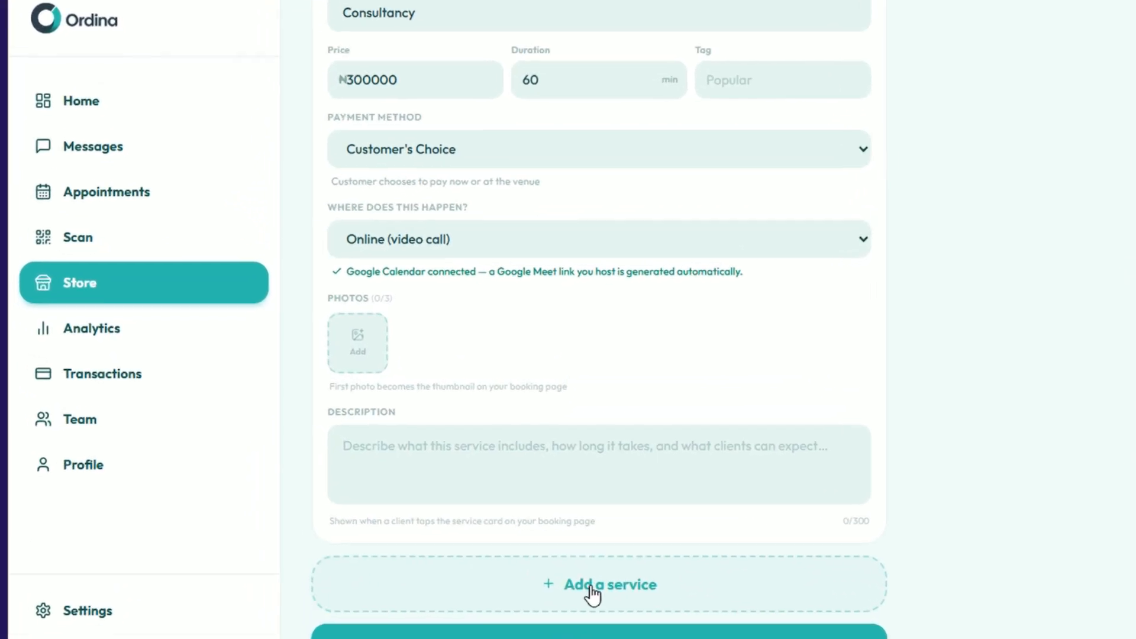
pyautogui.click(508, 530)
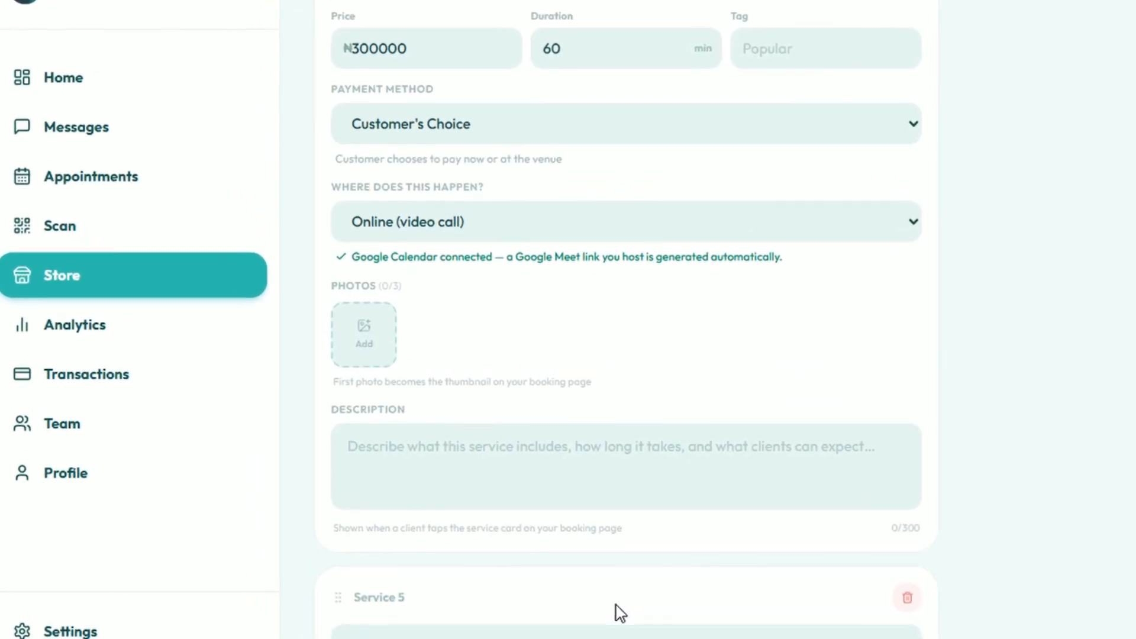
pyautogui.scroll(-5, 620, 613)
pyautogui.click(532, 345)
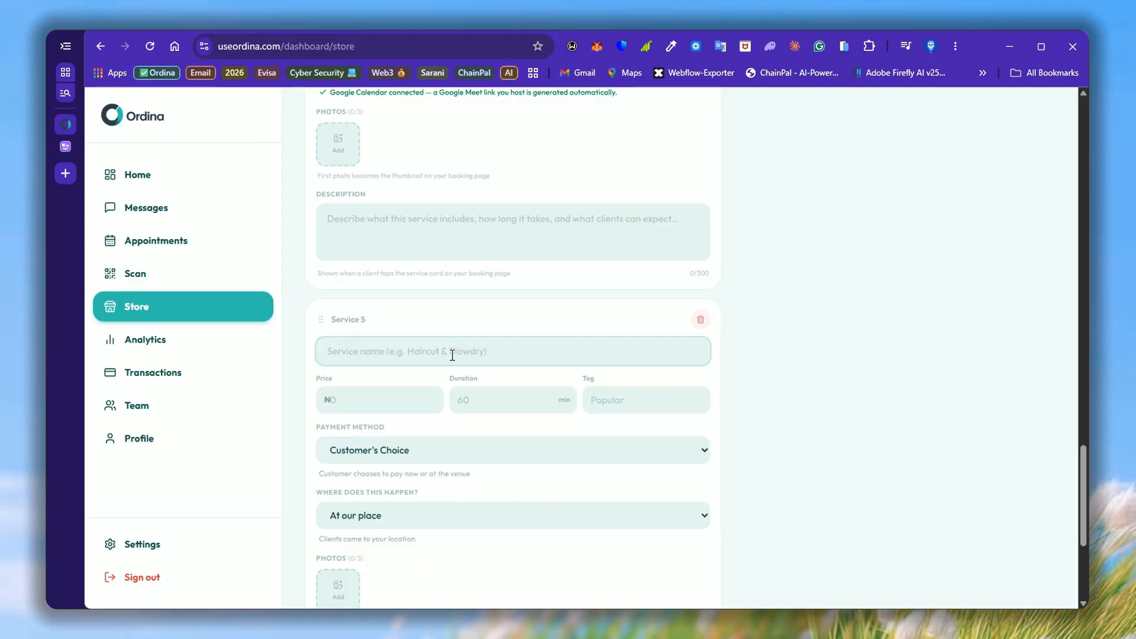
# Step: Name Service 5 'Haircut - Adult men' with price ₦7000 and duration 70 minutes
pyautogui.write('Haircut - Adult men')
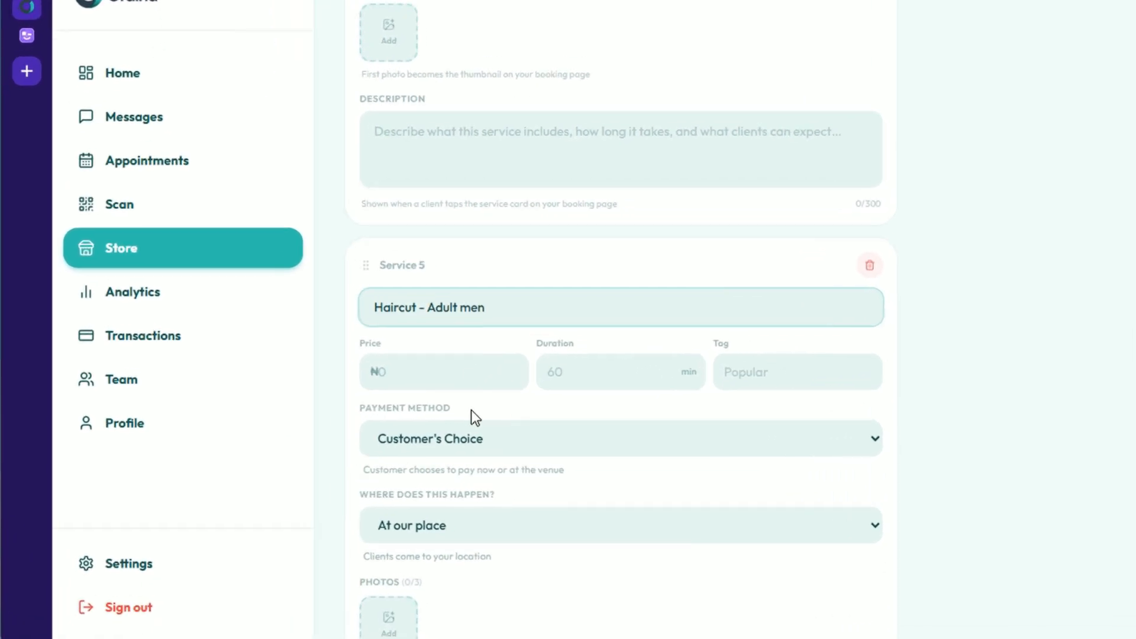
pyautogui.click(393, 401)
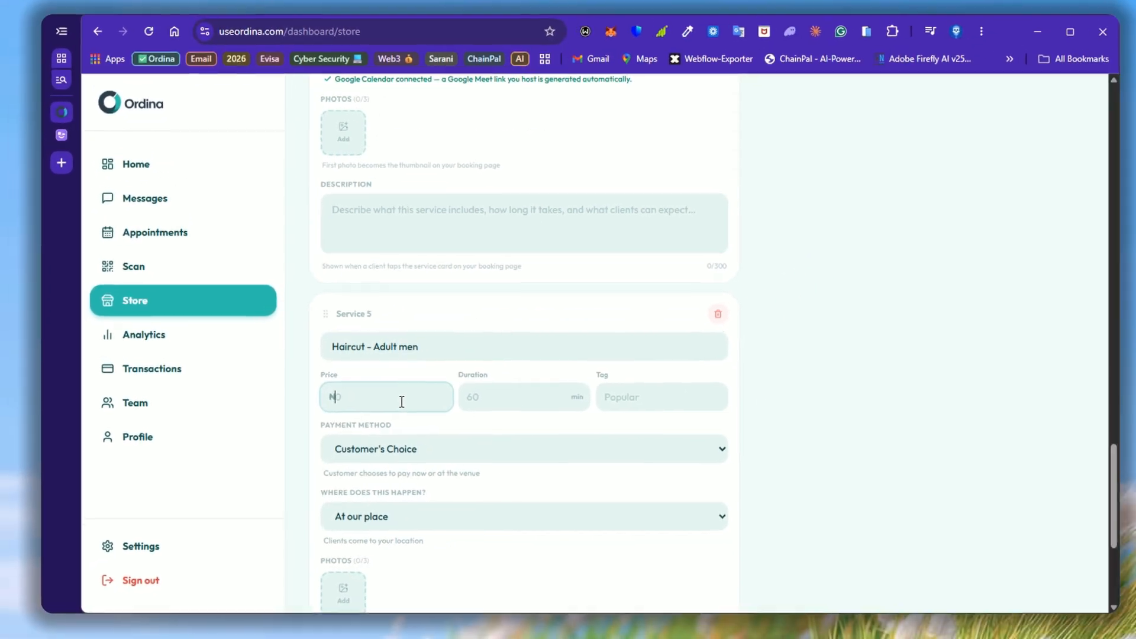
pyautogui.write('7000')
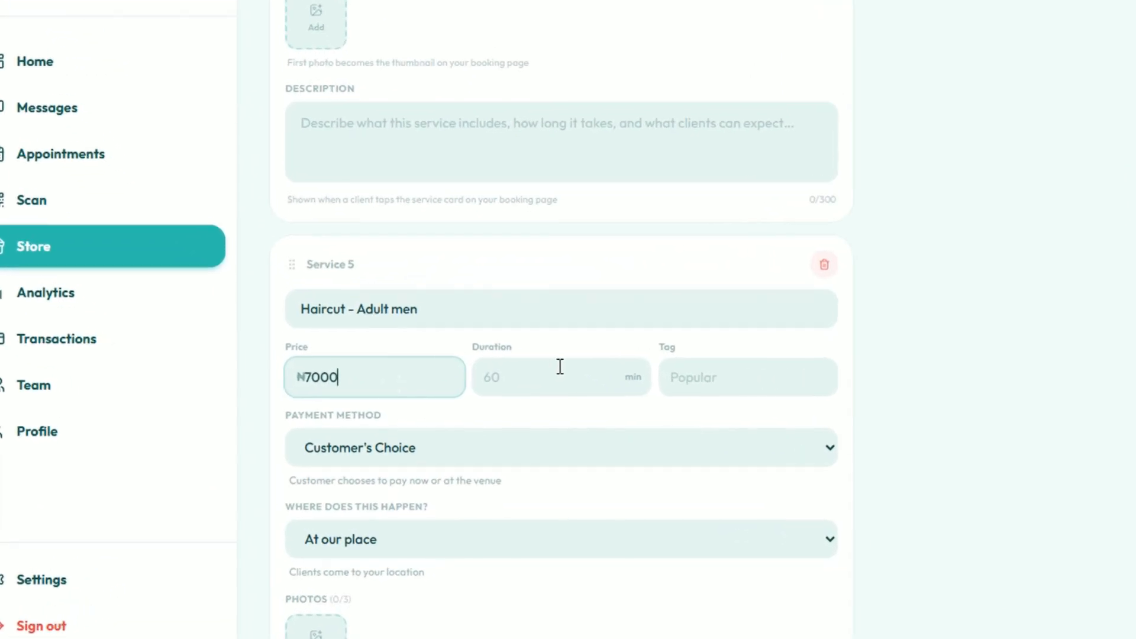
pyautogui.click(511, 392)
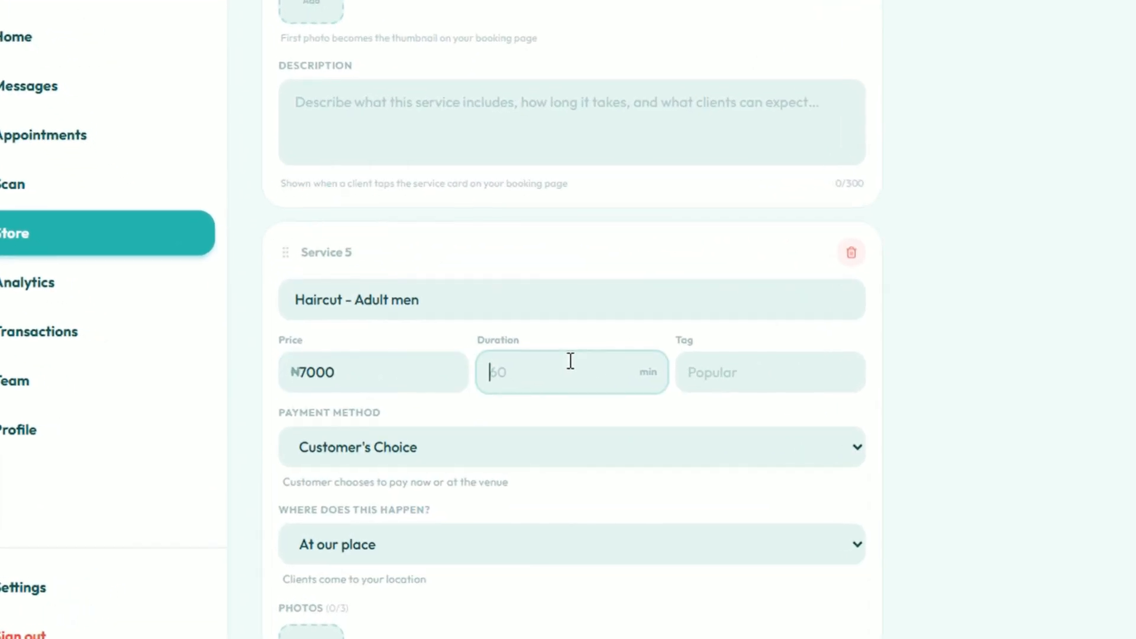
pyautogui.write('70')
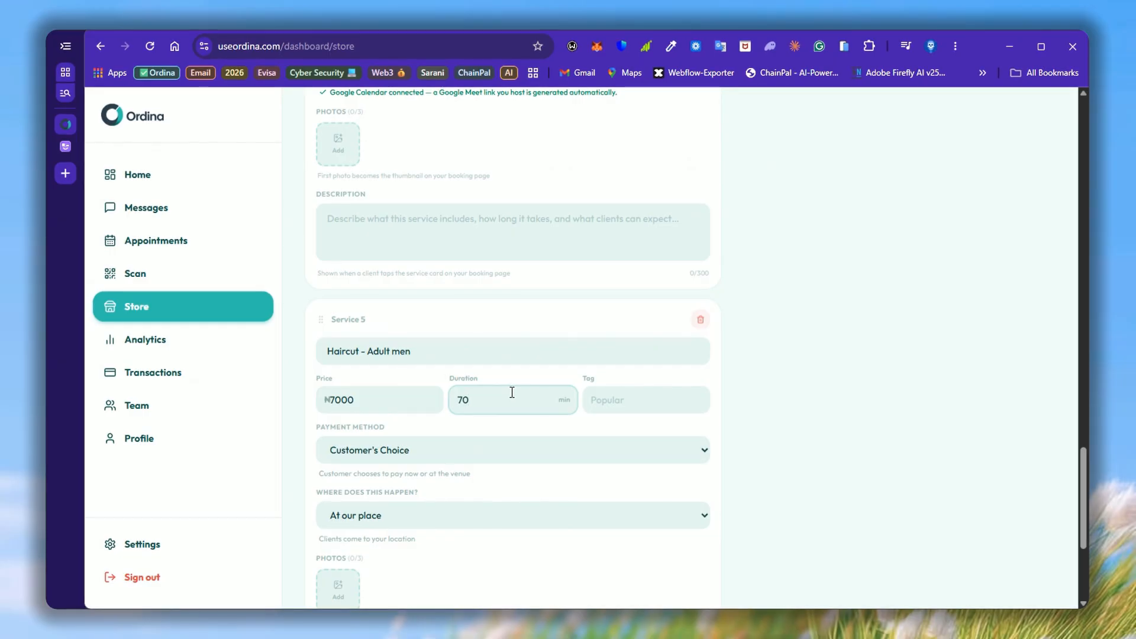
pyautogui.scroll(-1, 653, 415)
pyautogui.scroll(-2, 603, 423)
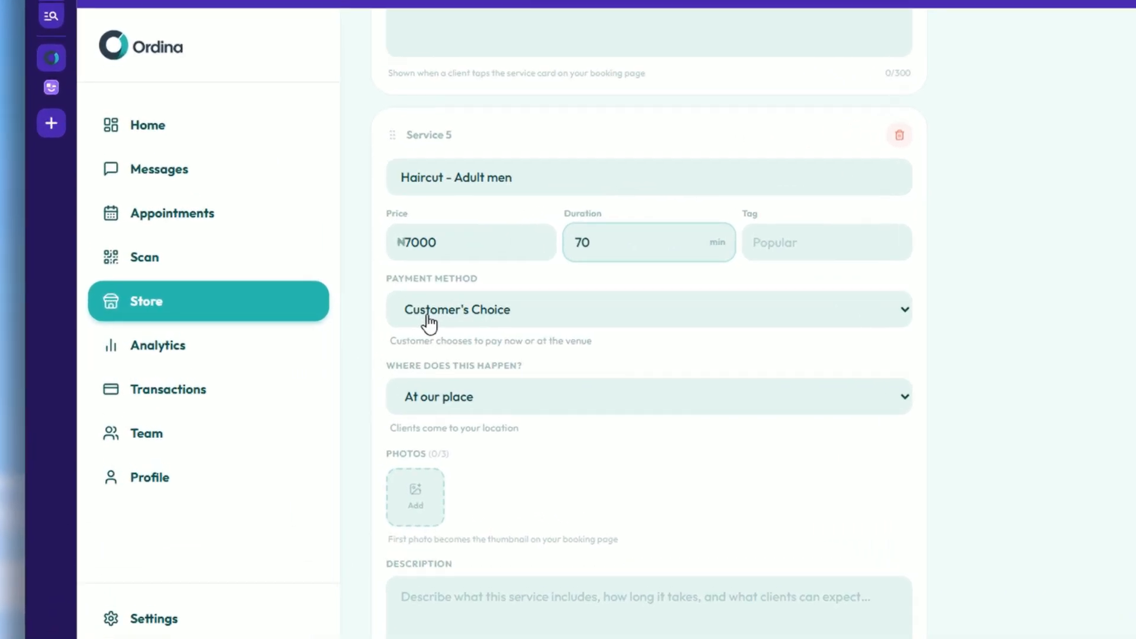
pyautogui.click(347, 319)
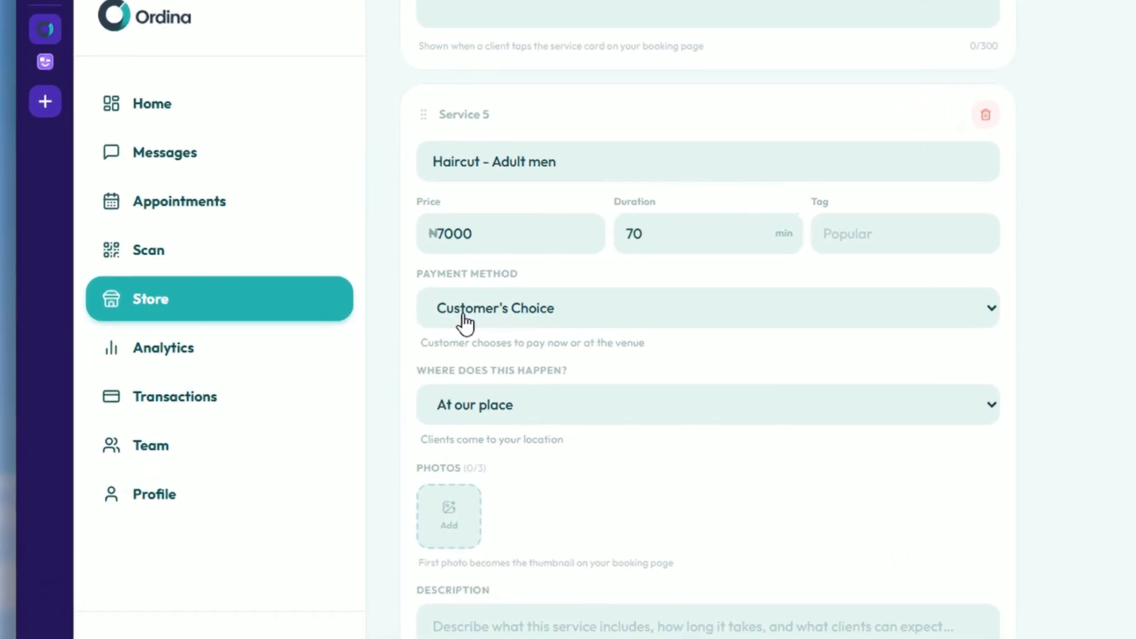
pyautogui.click(474, 343)
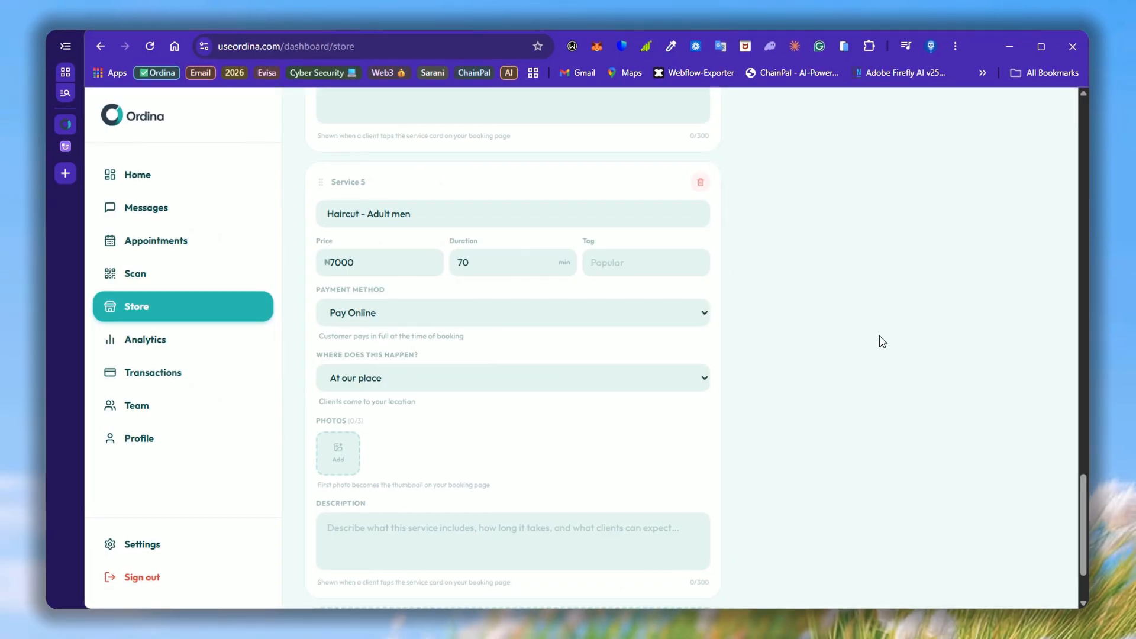
pyautogui.click(359, 356)
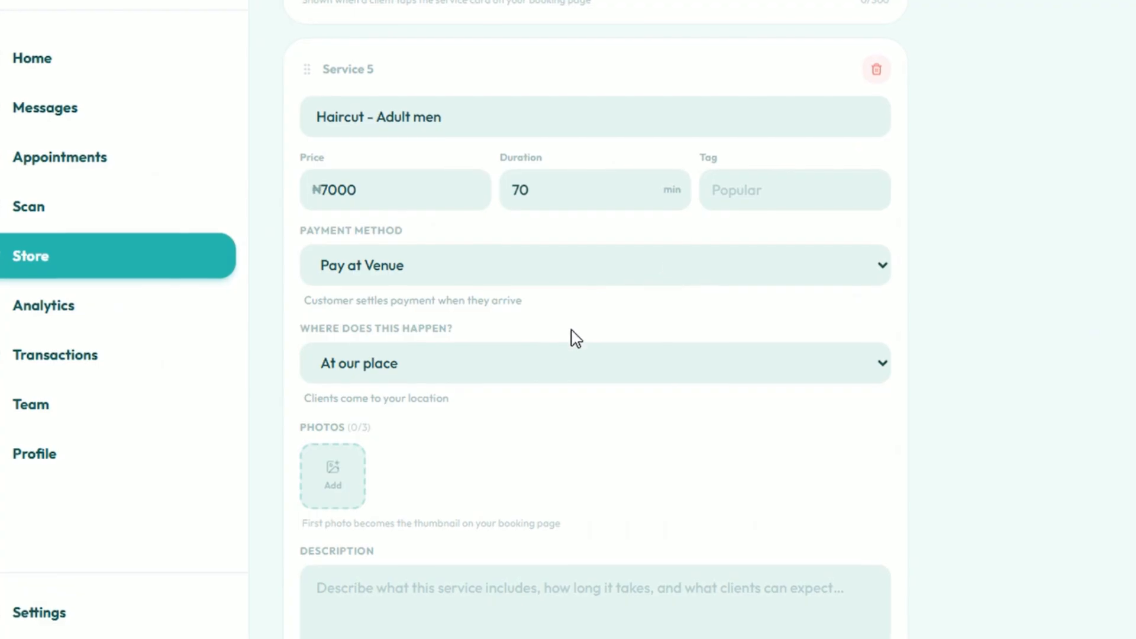
pyautogui.click(557, 356)
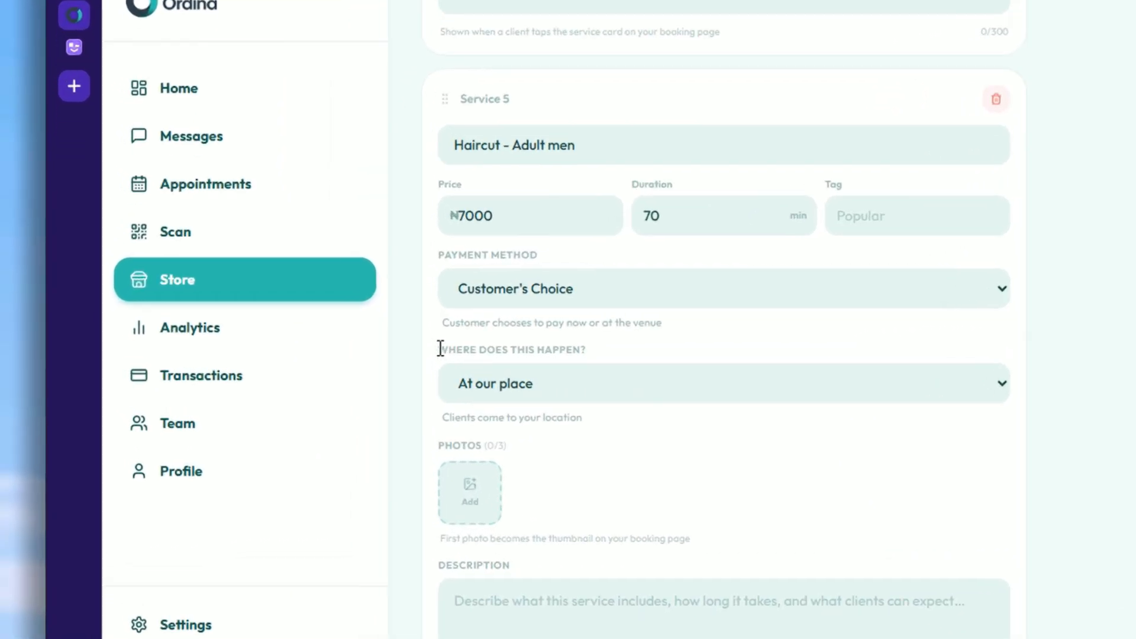
pyautogui.moveTo(441, 349); pyautogui.dragTo(596, 354)
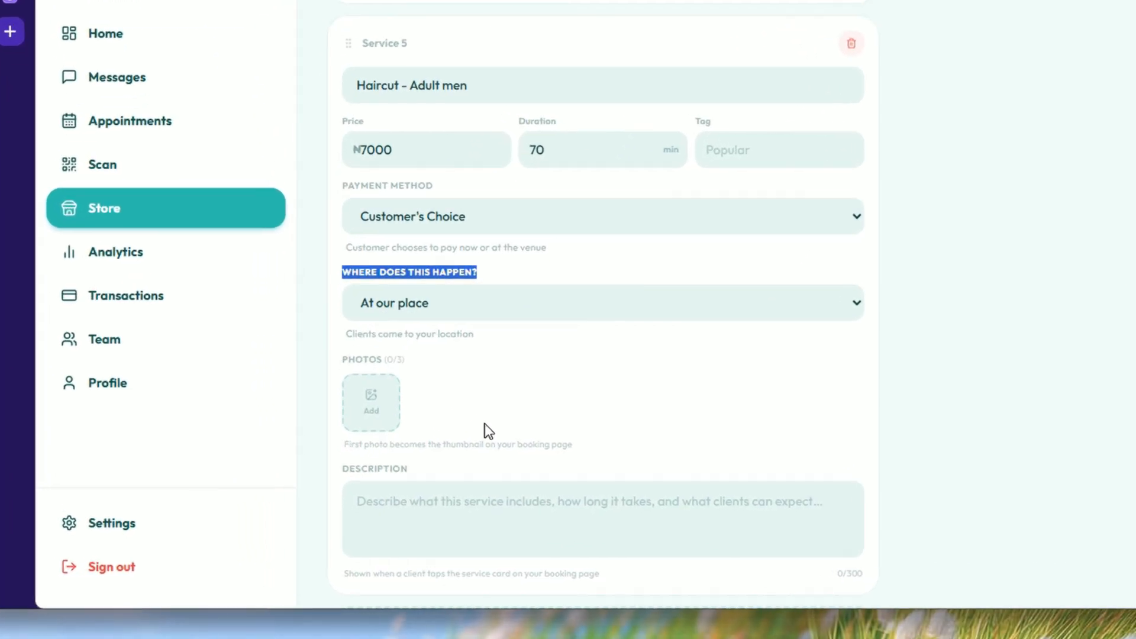
pyautogui.click(423, 466)
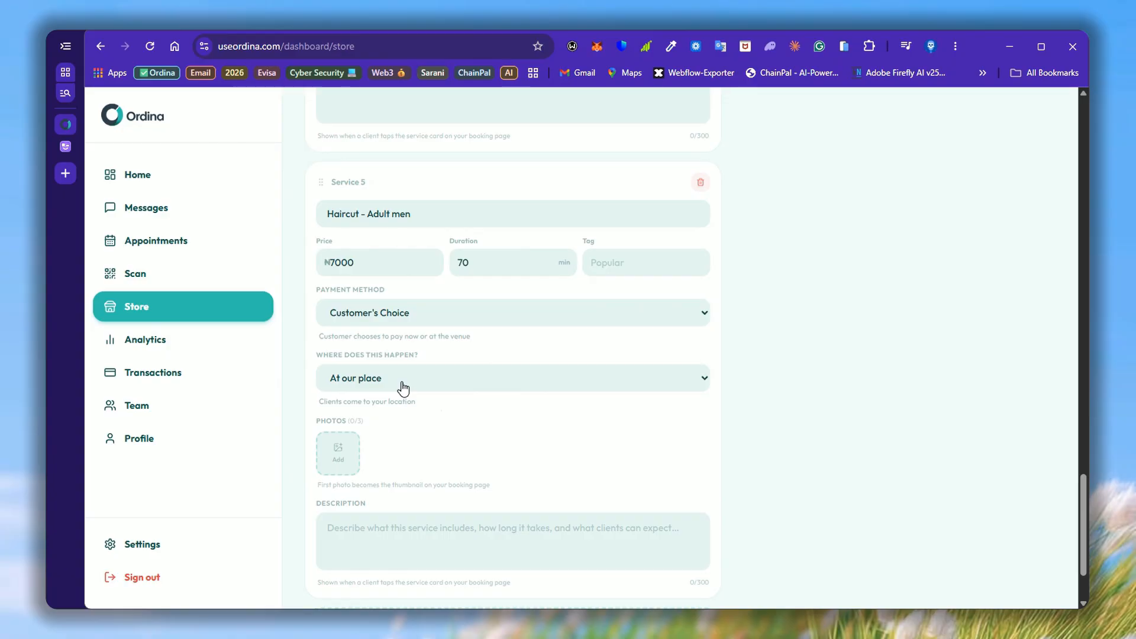
# Step: Set Service 5's 'Where does this happen?' location to Online (video call)
pyautogui.click(403, 389)
pyautogui.click(373, 425)
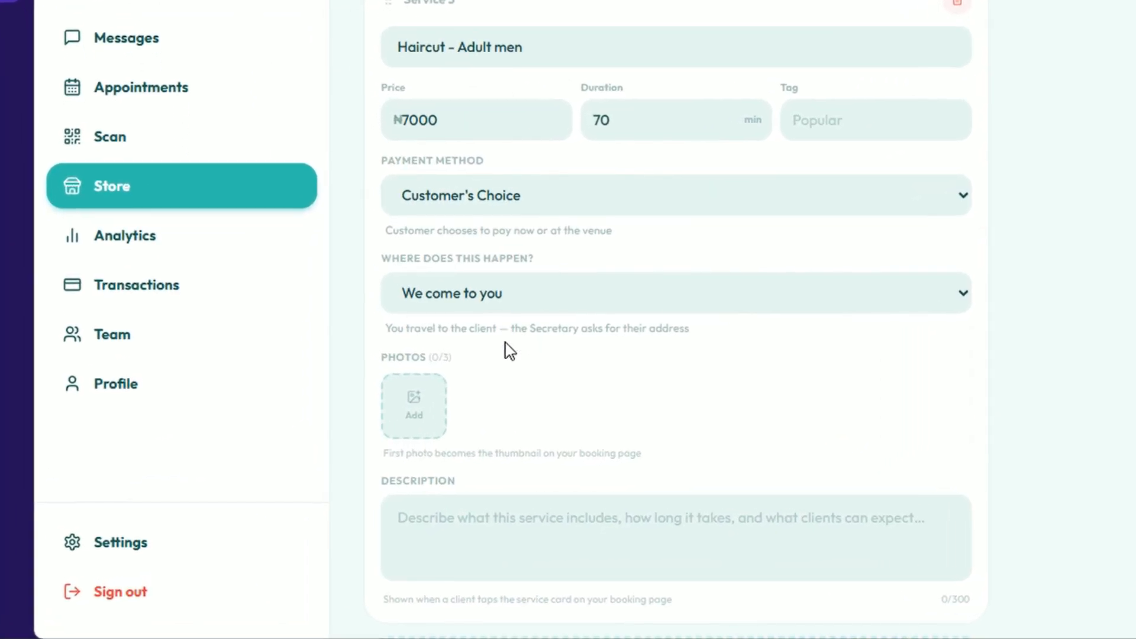
pyautogui.click(502, 375)
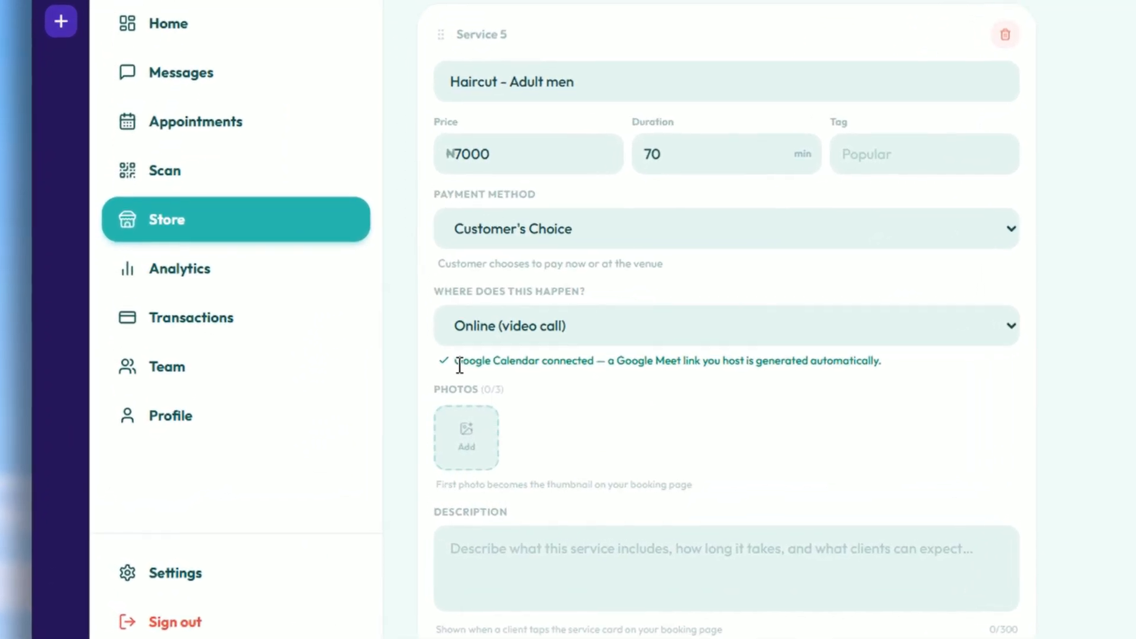
# Step: Highlight the note that connected Google Calendar will generate the Google Meet link automatically
pyautogui.moveTo(460, 365); pyautogui.dragTo(557, 361)
pyautogui.click(545, 364)
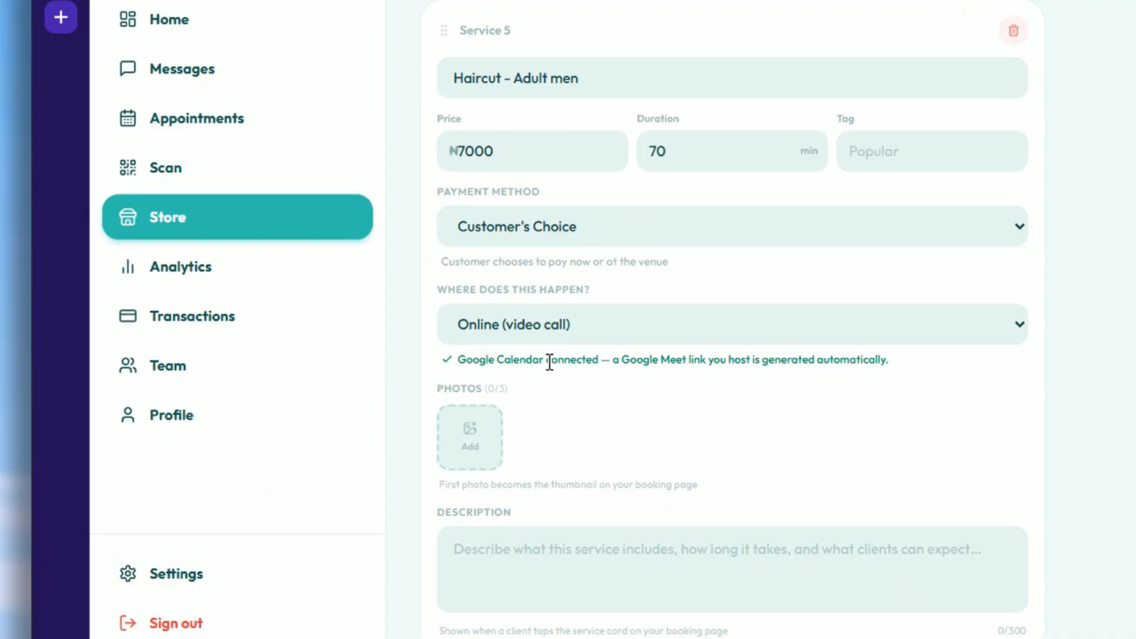
pyautogui.moveTo(465, 363); pyautogui.dragTo(521, 363)
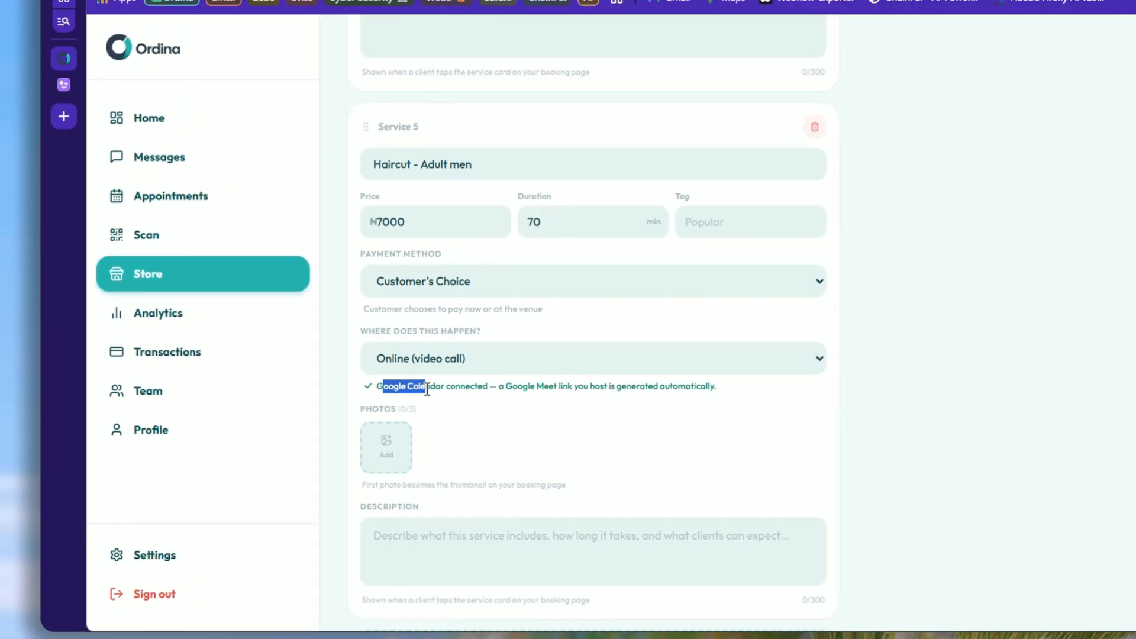
pyautogui.moveTo(427, 388); pyautogui.dragTo(679, 390)
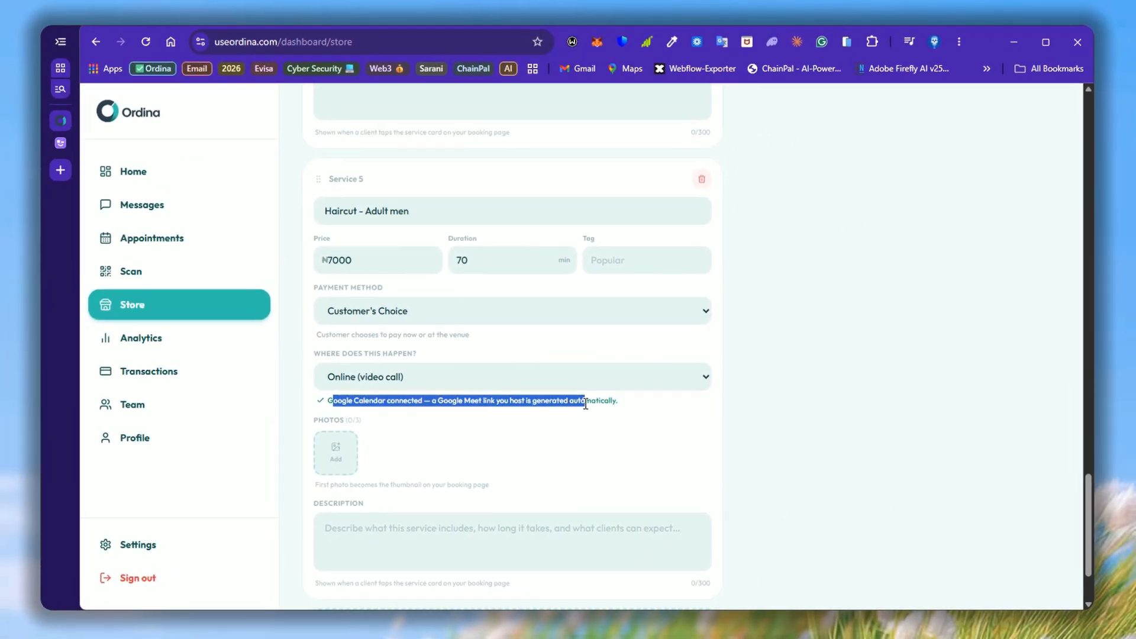
pyautogui.click(614, 416)
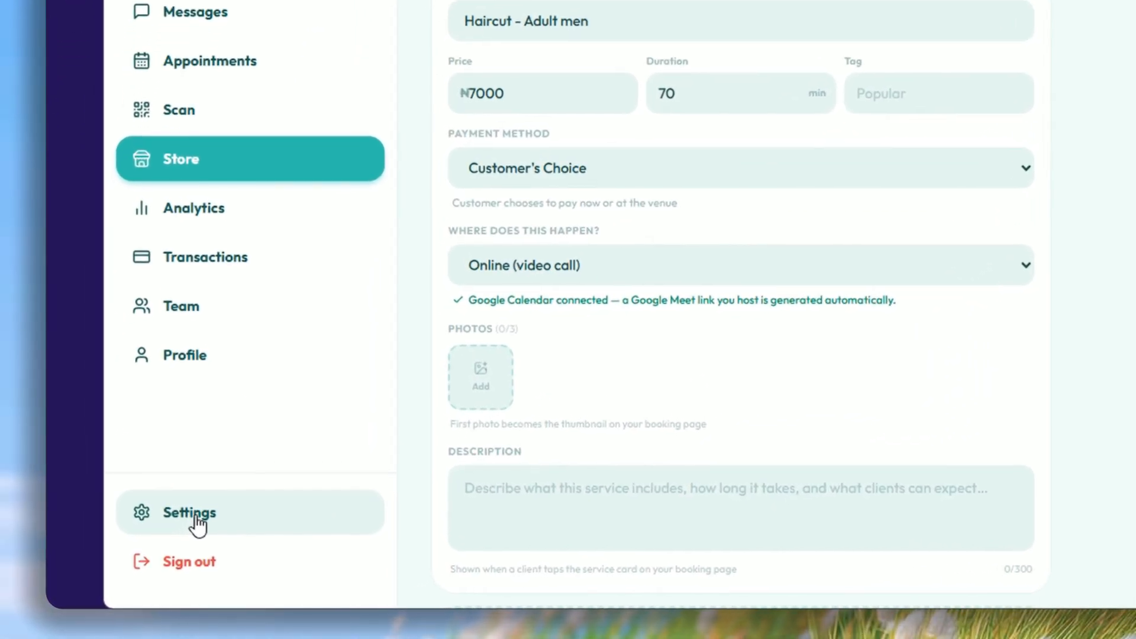
# Step: Open Settings and point out Google Calendar listed as Connected under Integrations
pyautogui.click(195, 520)
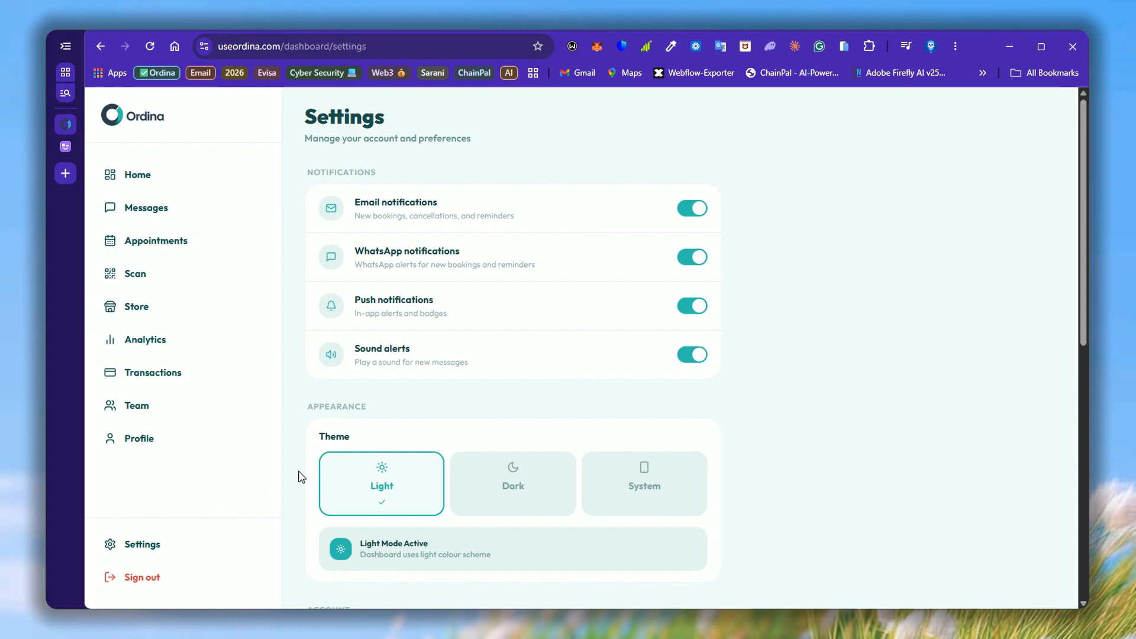
pyautogui.scroll(-8, 800, 352)
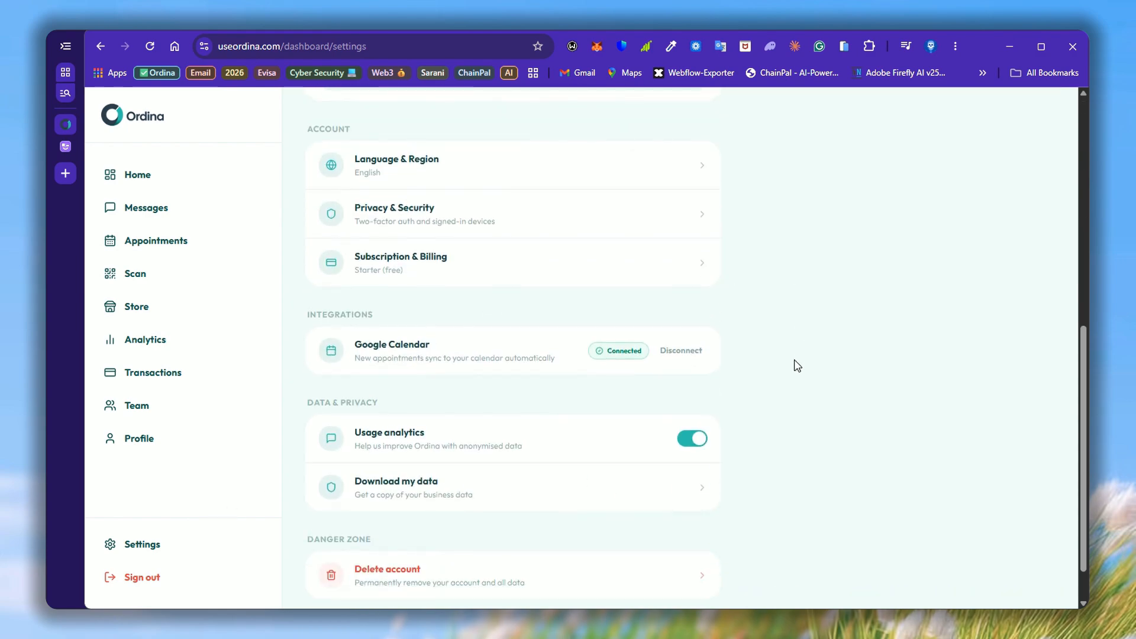
pyautogui.moveTo(317, 314); pyautogui.dragTo(327, 314)
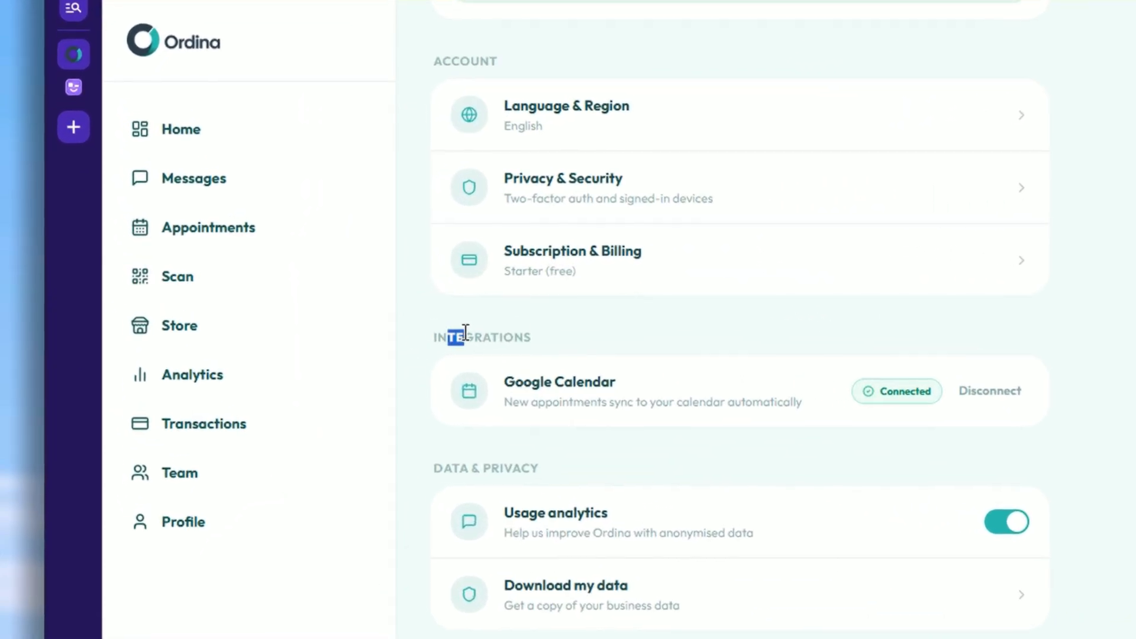
pyautogui.click(1123, 414)
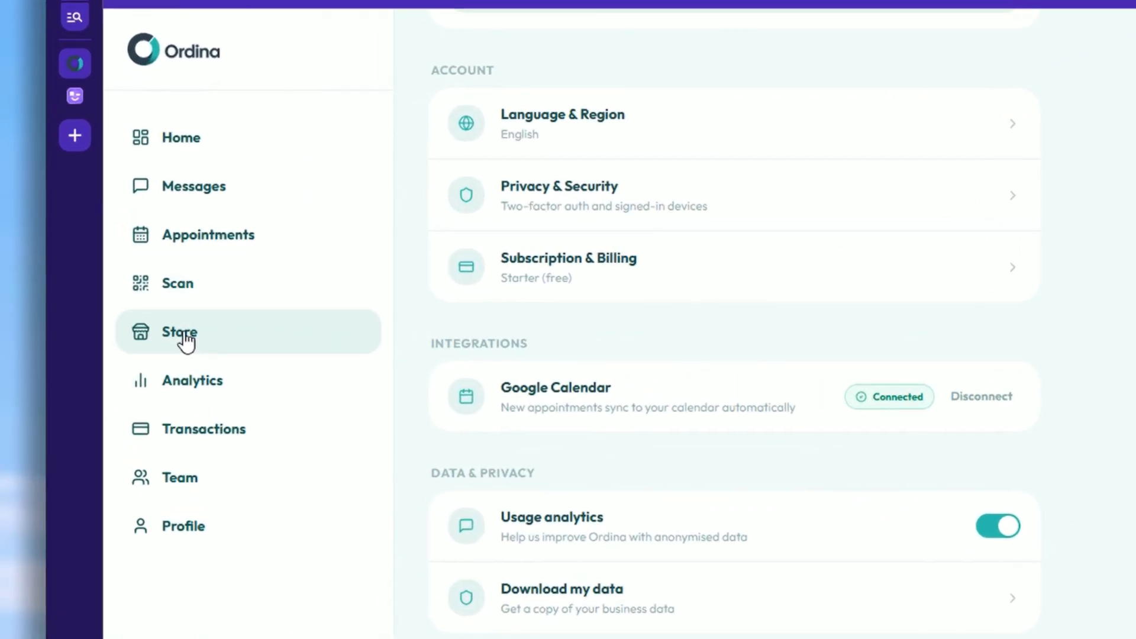
# Step: Return to the Store's Services tab and highlight the Consultancy photos count
pyautogui.click(186, 342)
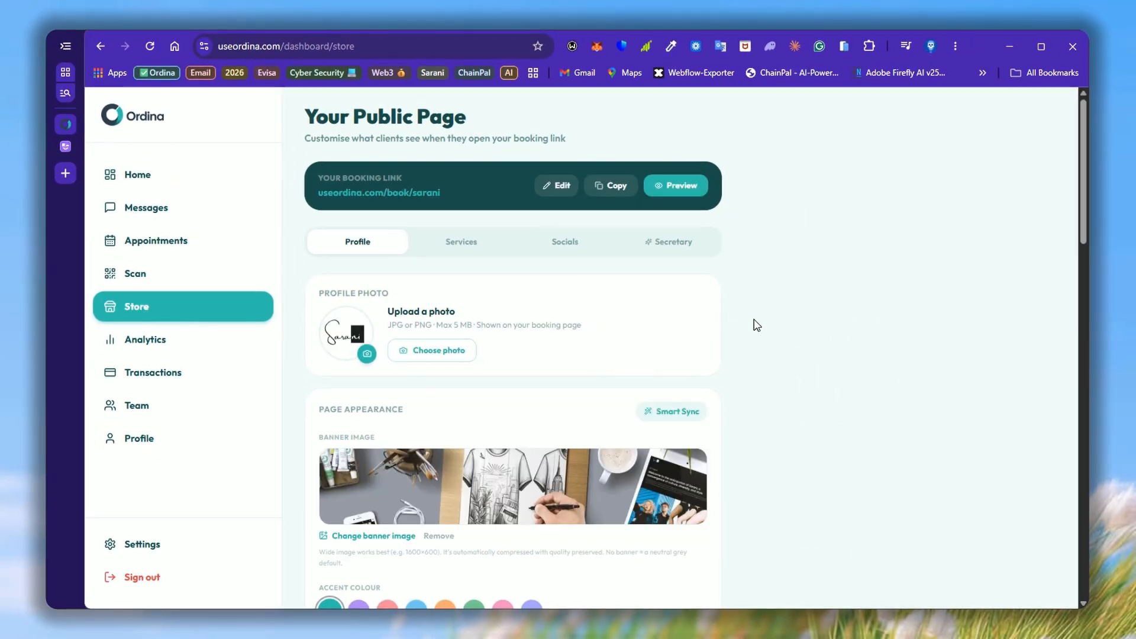
pyautogui.scroll(-4, 755, 326)
pyautogui.scroll(4, 710, 308)
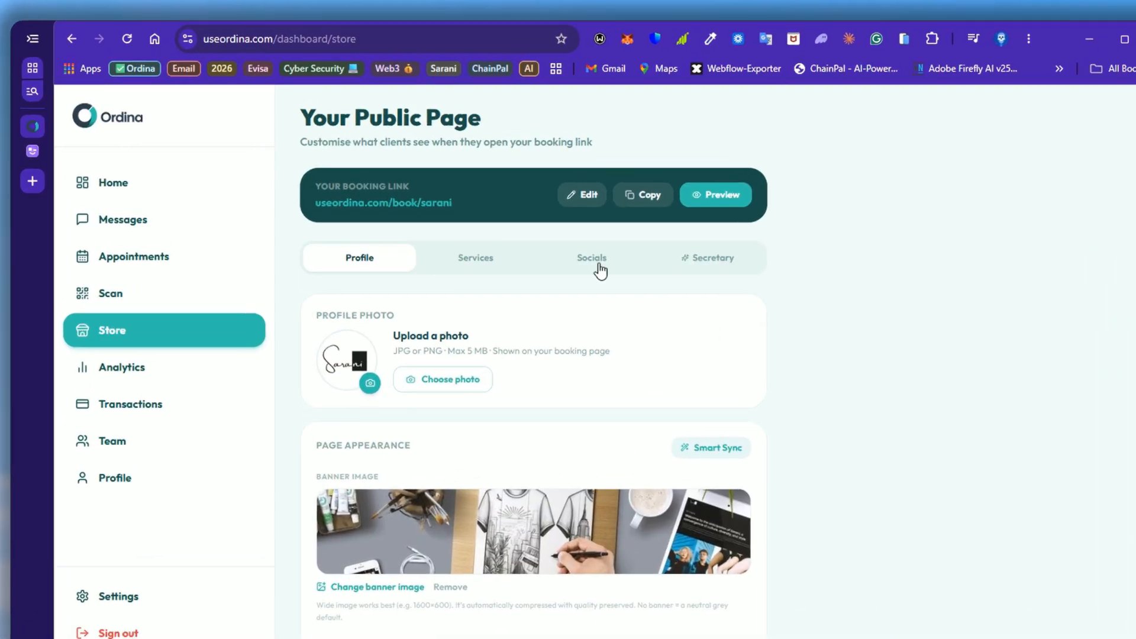
pyautogui.click(489, 247)
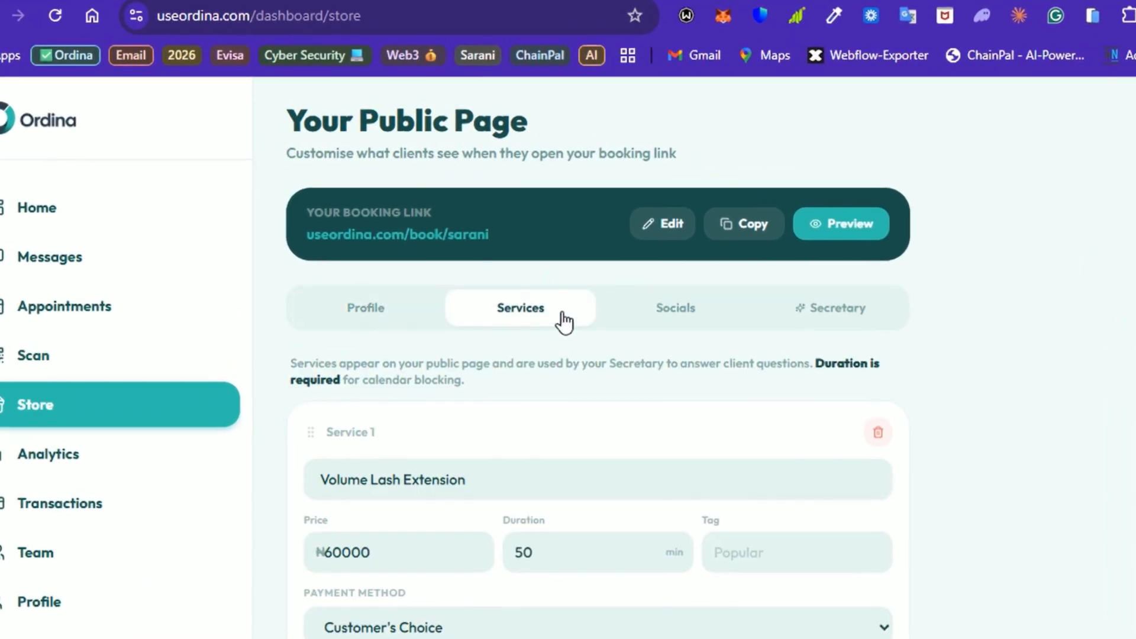
pyautogui.scroll(-10, 899, 453)
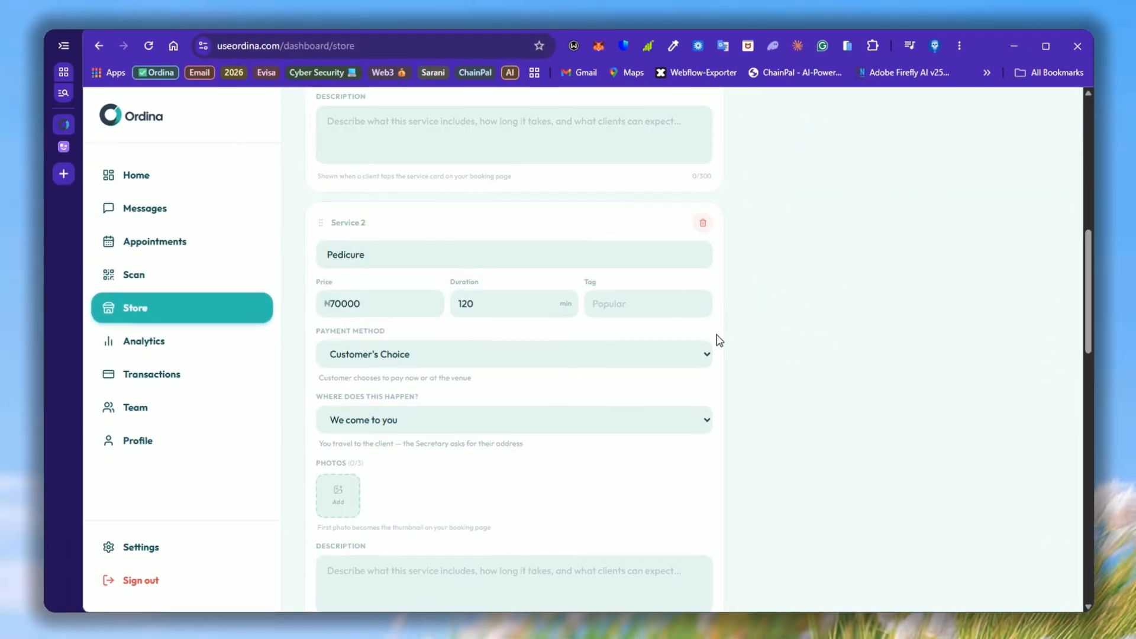
pyautogui.scroll(-10, 715, 338)
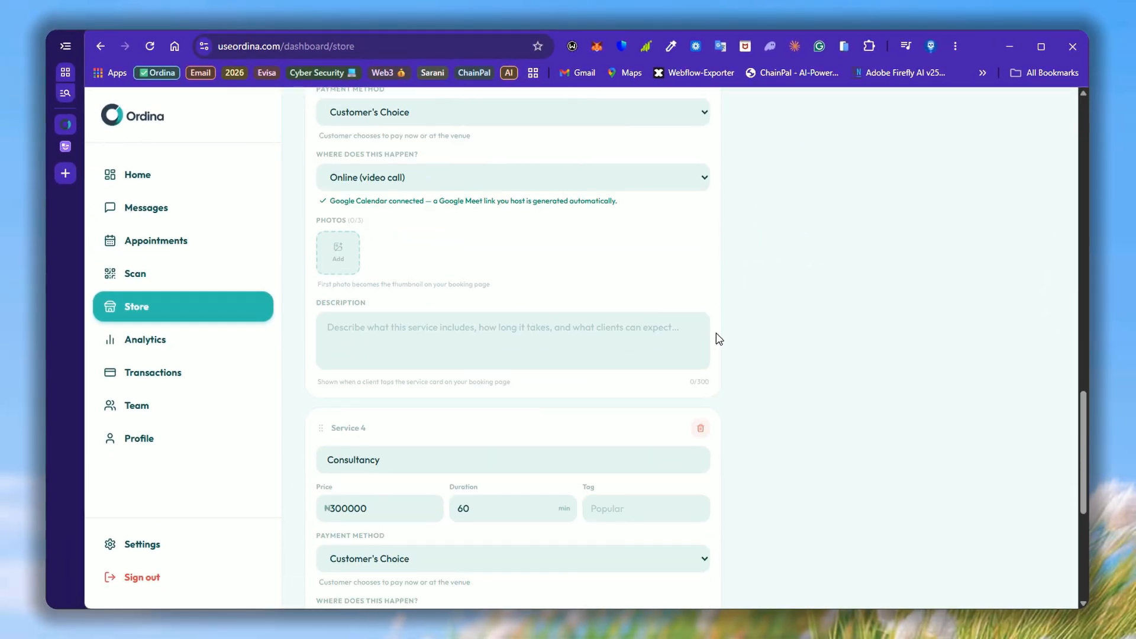
pyautogui.scroll(3, 721, 342)
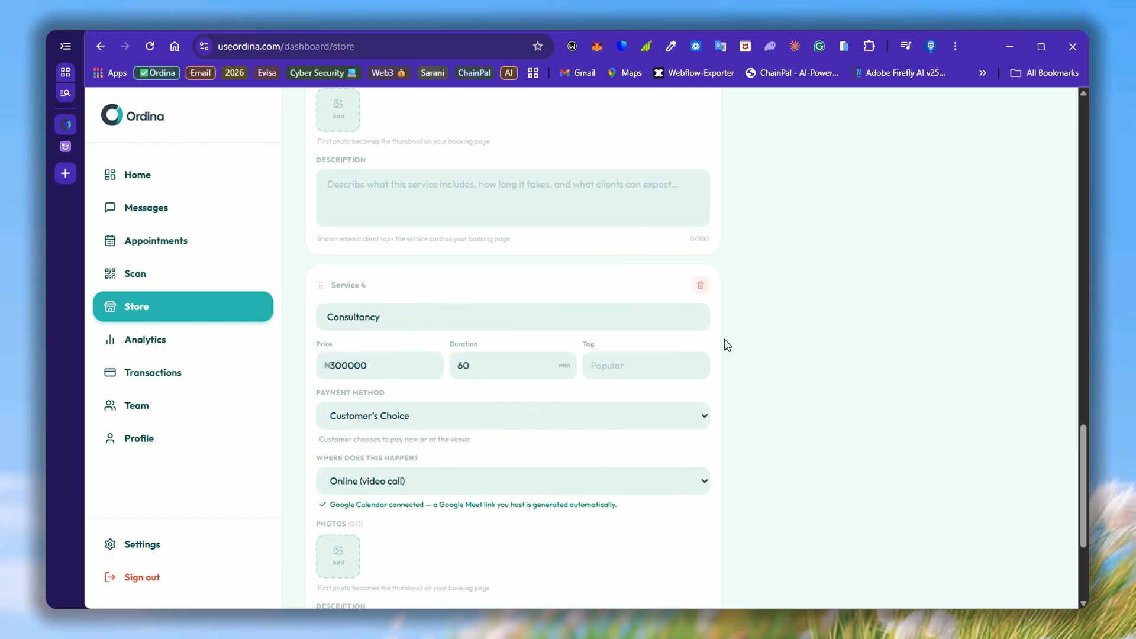
pyautogui.scroll(-2, 720, 345)
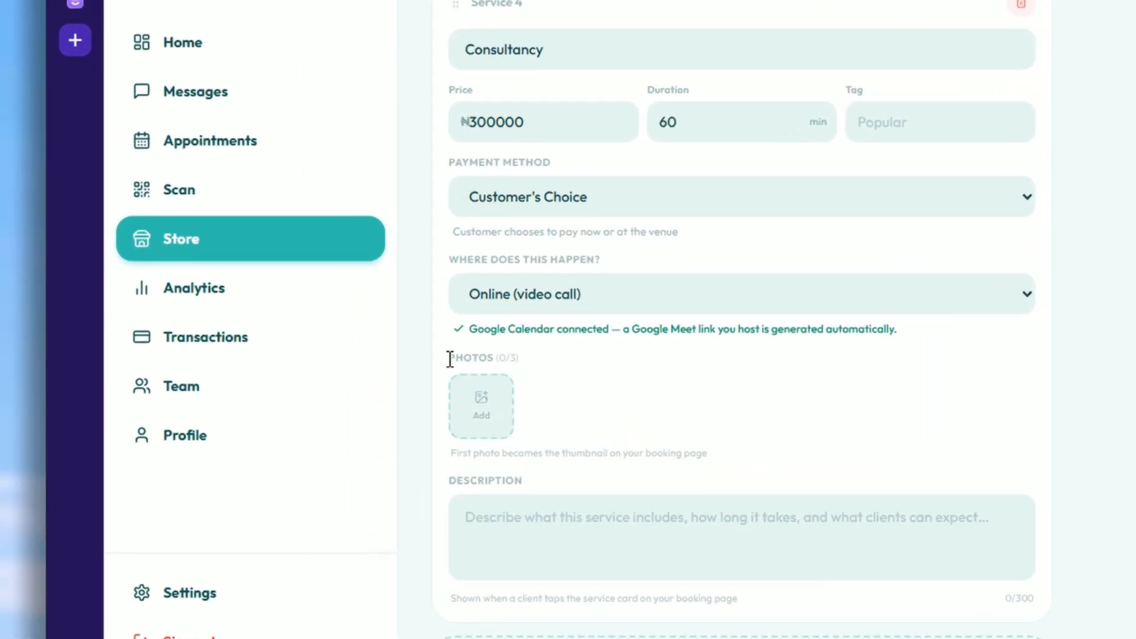
pyautogui.moveTo(450, 359); pyautogui.dragTo(532, 367)
pyautogui.click(749, 423)
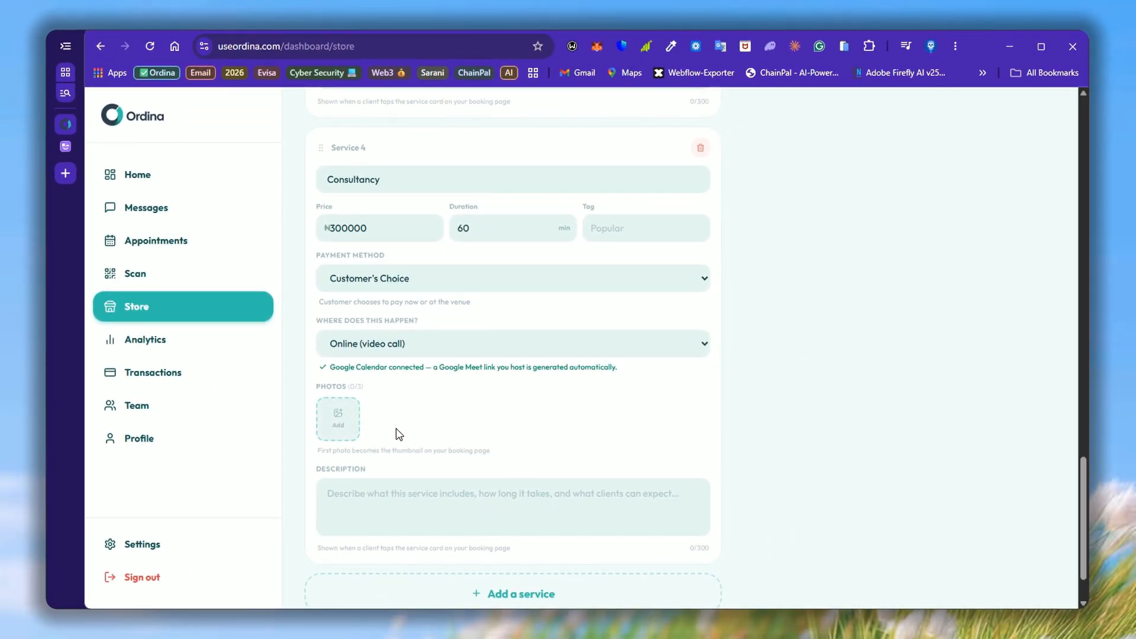
# Step: Check the Consultancy description and remaining cards, then scroll back to the top of the list
pyautogui.scroll(-1, 533, 432)
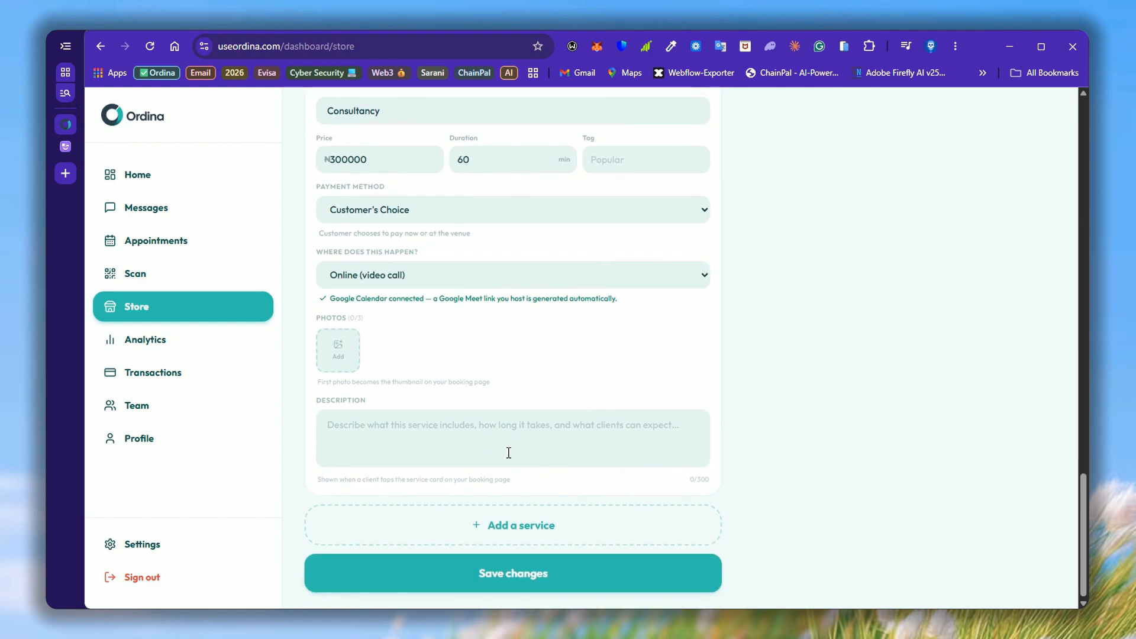
pyautogui.click(404, 432)
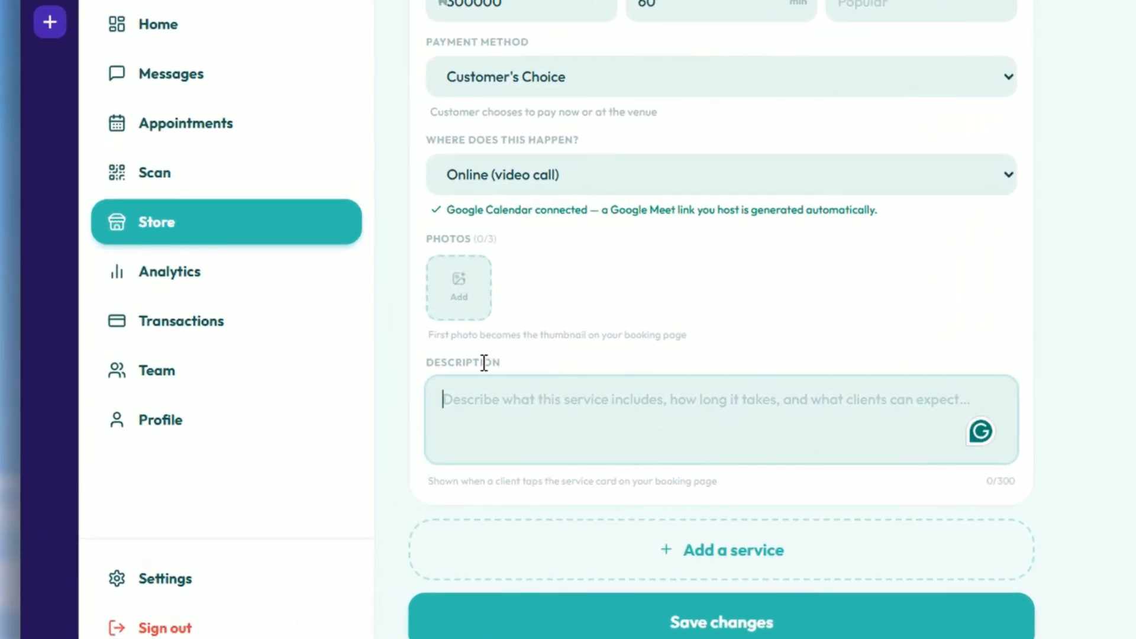
pyautogui.click(467, 364)
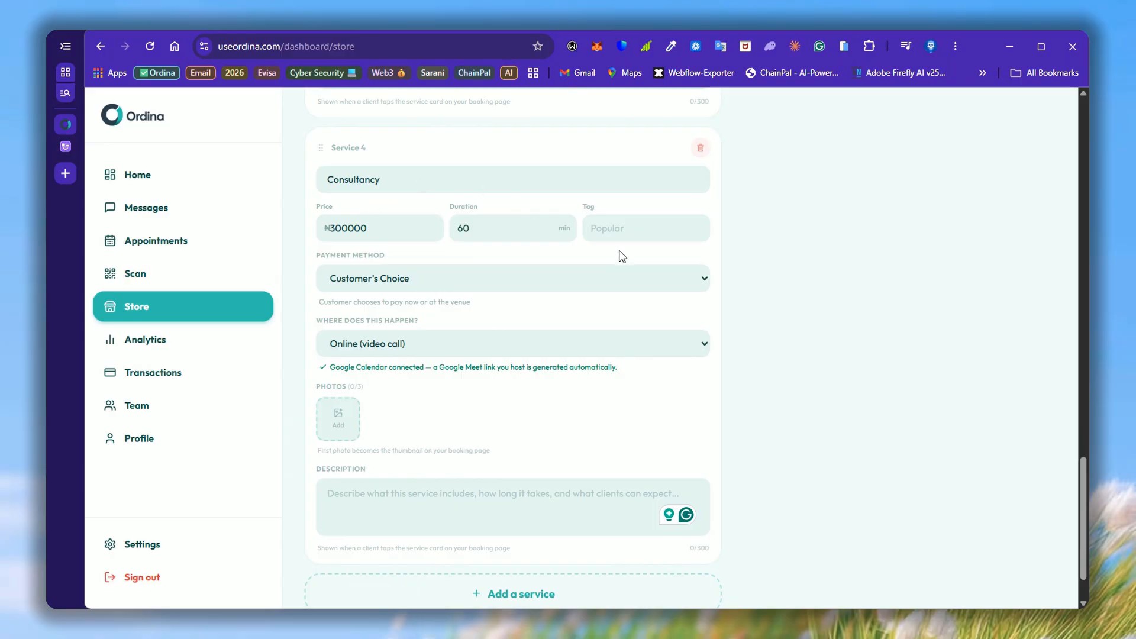
pyautogui.scroll(-1, 570, 413)
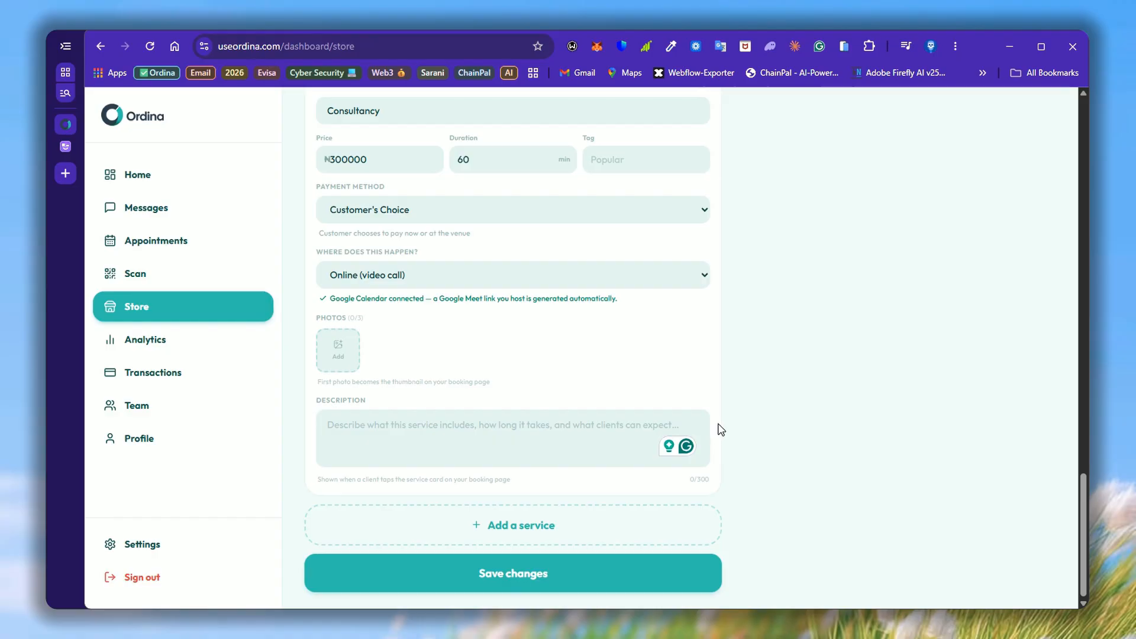
pyautogui.scroll(20, 721, 430)
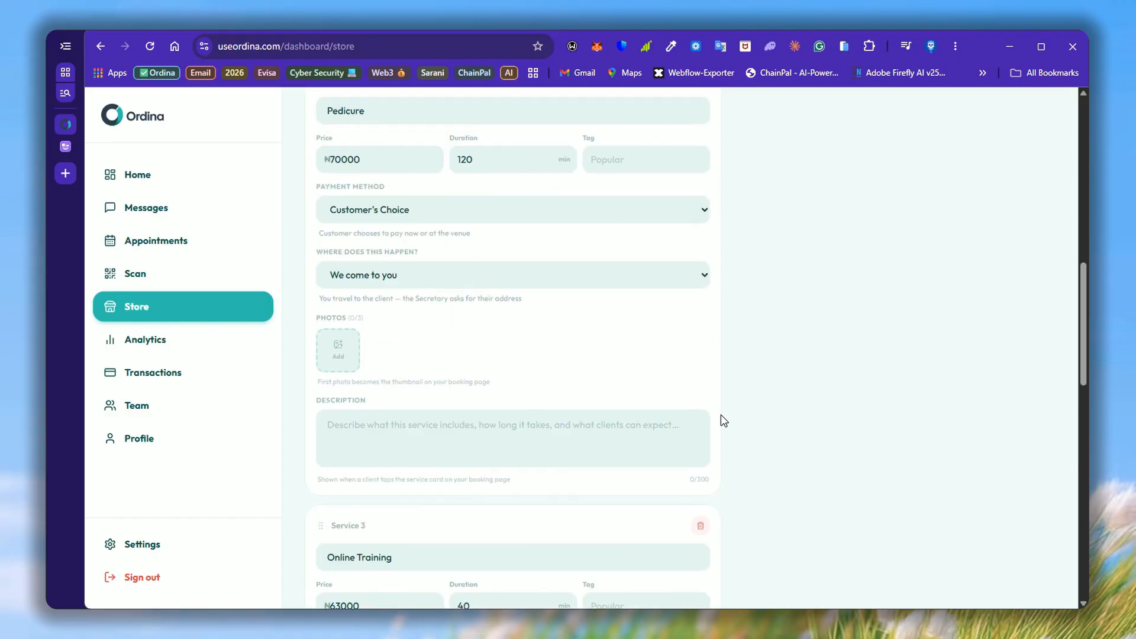
pyautogui.scroll(6, 722, 414)
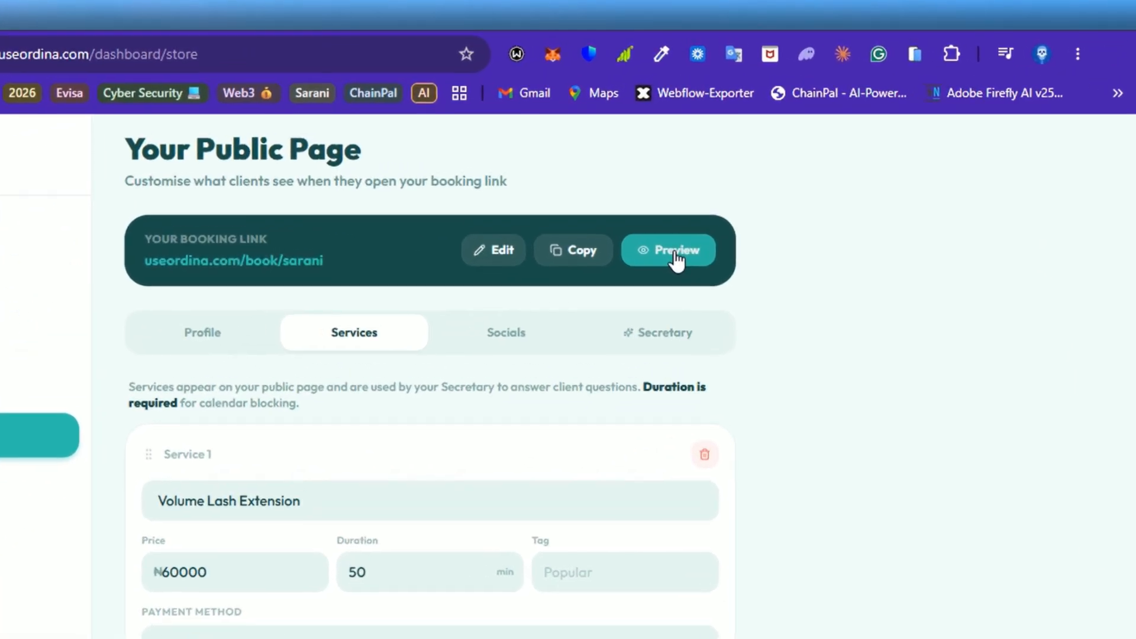
# Step: Preview the public booking page and expand, then collapse, the Volume Lash Extension details
pyautogui.click(676, 180)
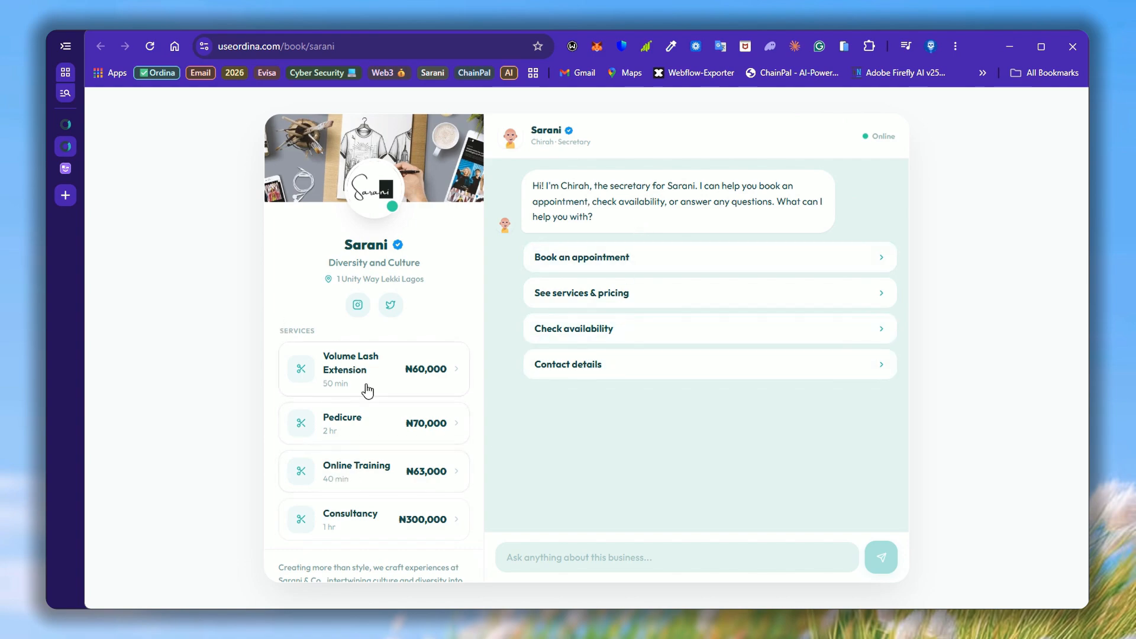
pyautogui.scroll(-1, 379, 462)
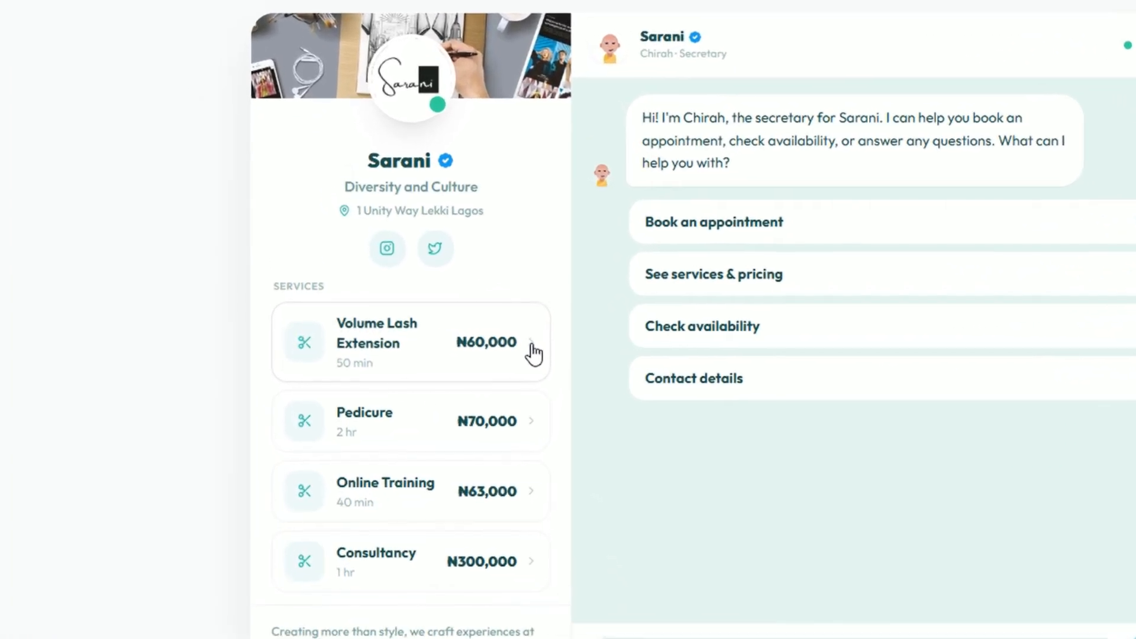
pyautogui.click(457, 346)
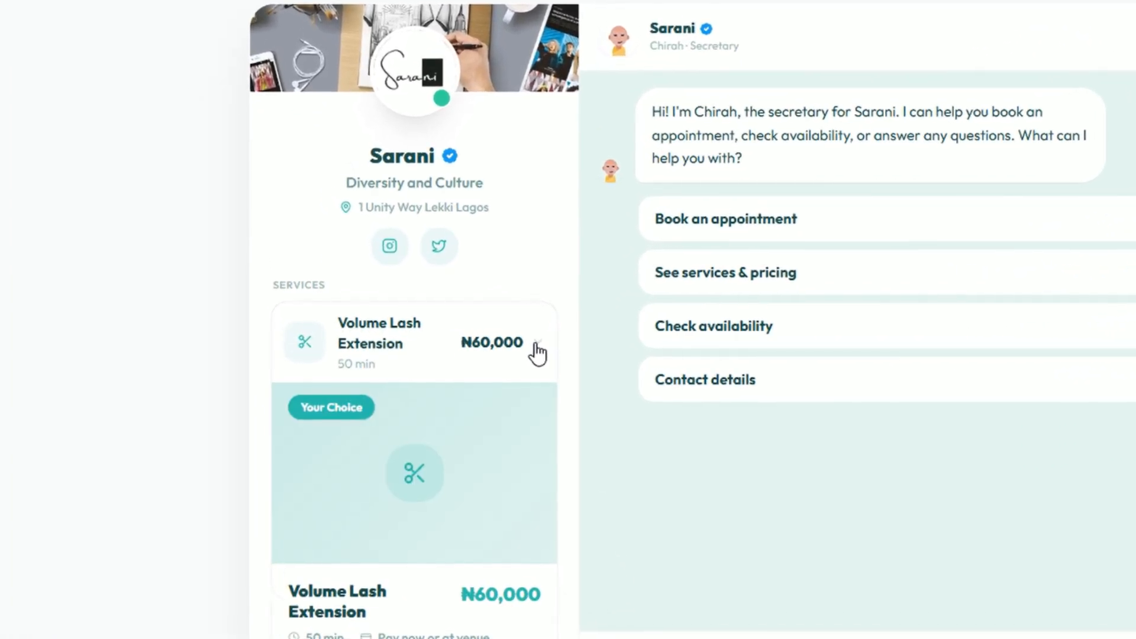
pyautogui.click(534, 354)
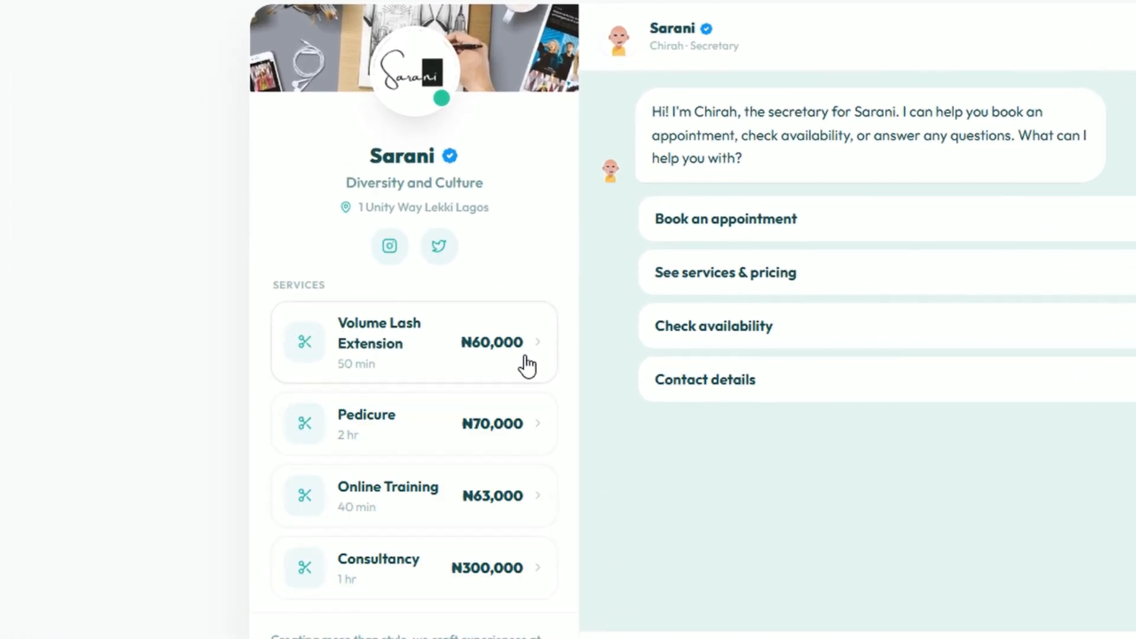
# Step: Expand Pedicure, highlight its Pay now or at venue note, then collapse it
pyautogui.click(521, 429)
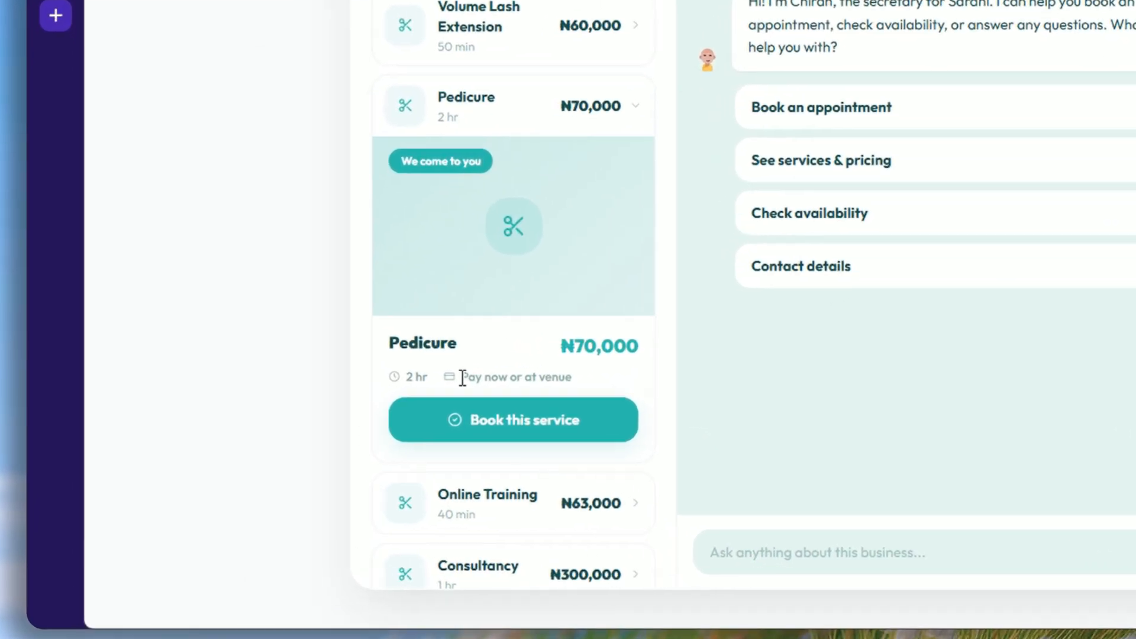
pyautogui.moveTo(340, 439); pyautogui.dragTo(358, 439)
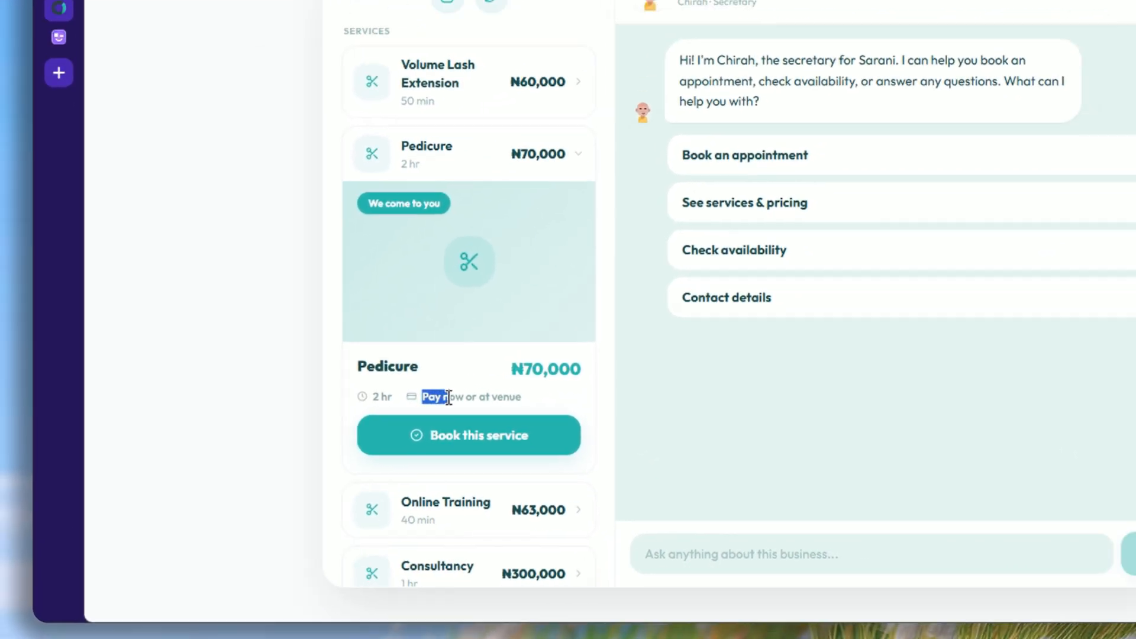
pyautogui.moveTo(449, 397); pyautogui.dragTo(521, 399)
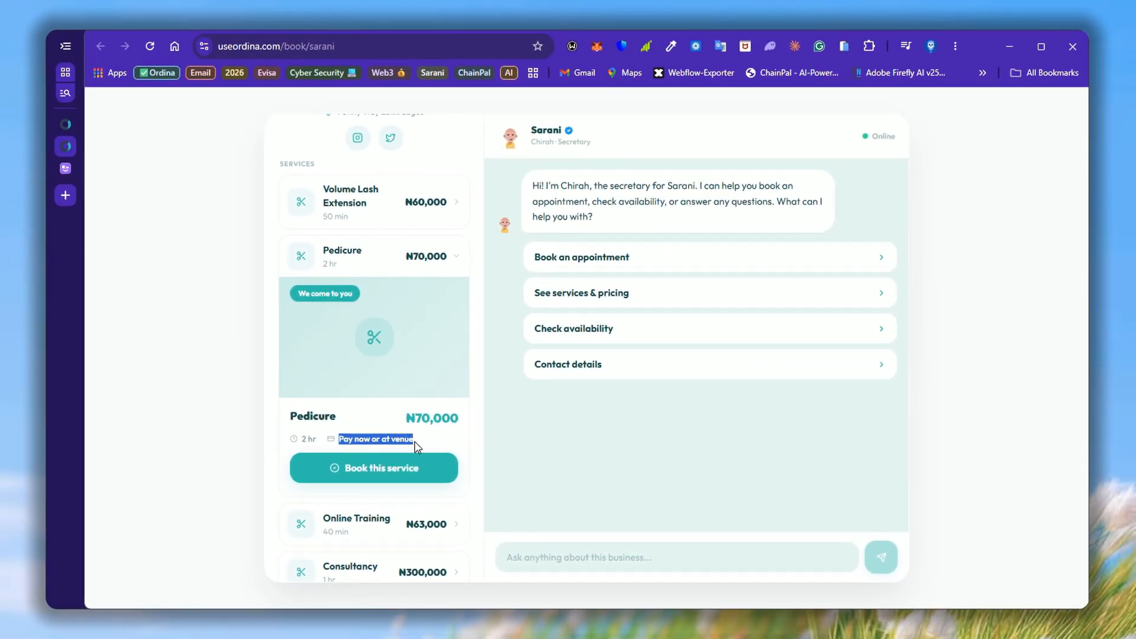
pyautogui.moveTo(418, 447)
pyautogui.mouseDown()
pyautogui.moveTo(367, 441)
pyautogui.moveTo(415, 448)
pyautogui.mouseUp()
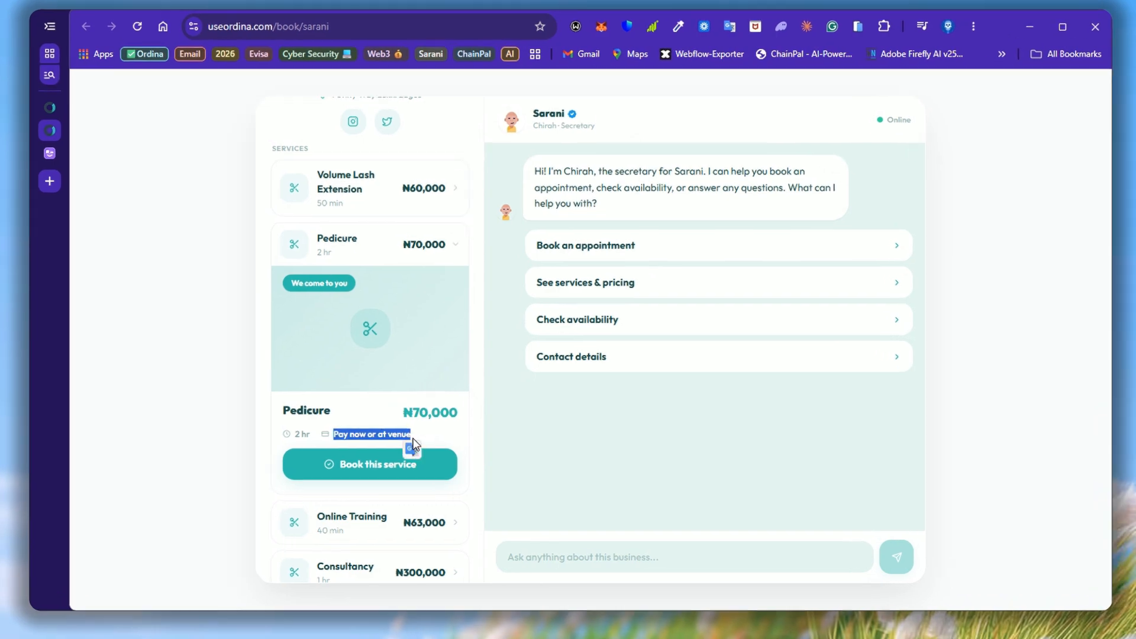
pyautogui.click(562, 440)
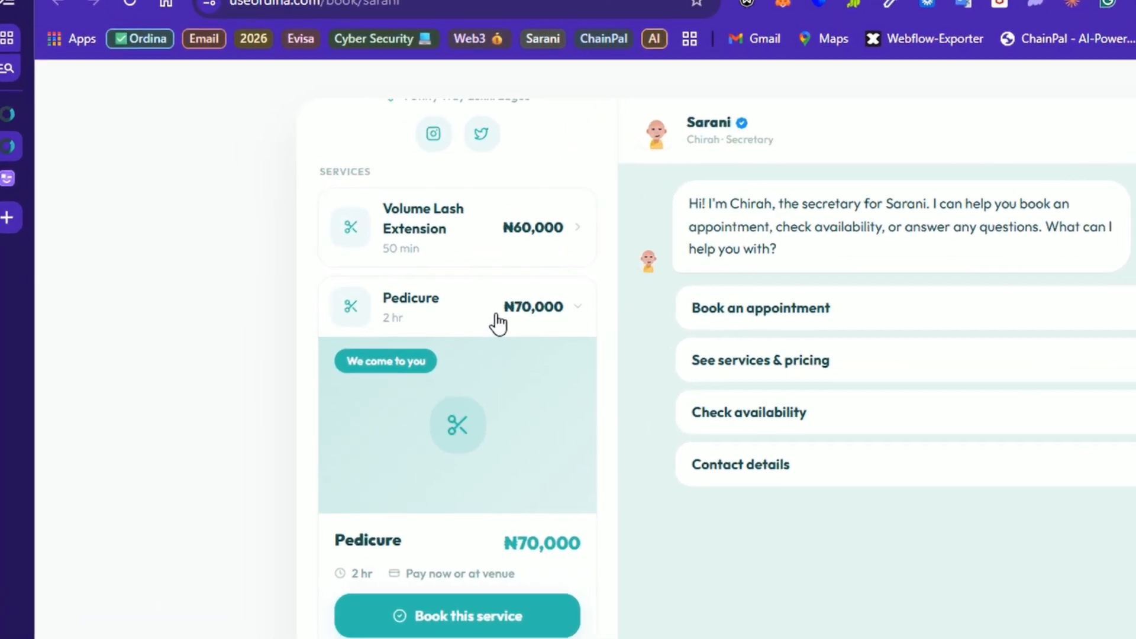
pyautogui.click(401, 265)
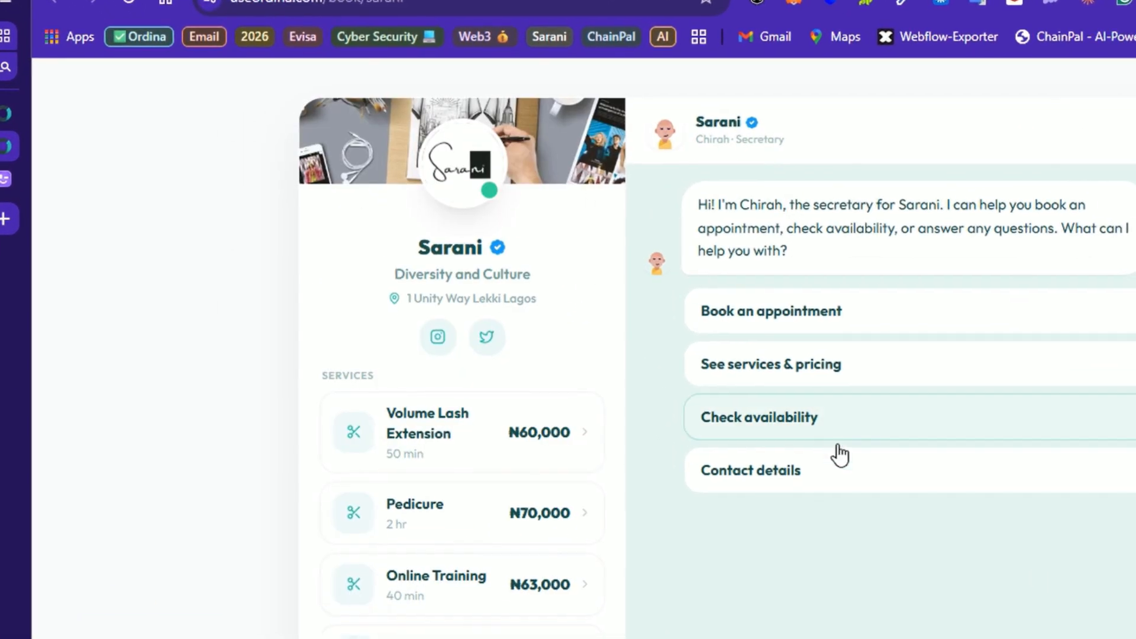